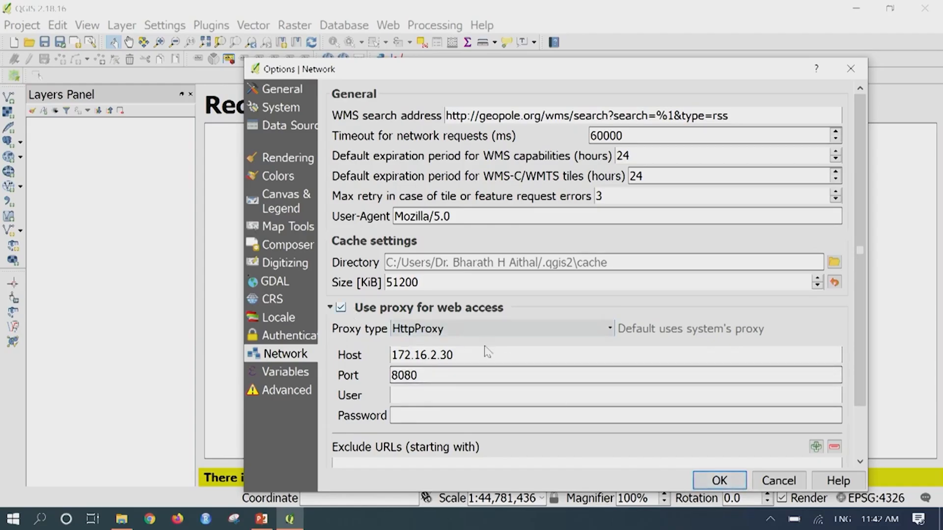
# Accept the network options with the web proxy enabled and open the plugin manager.
pyautogui.click(725, 483)
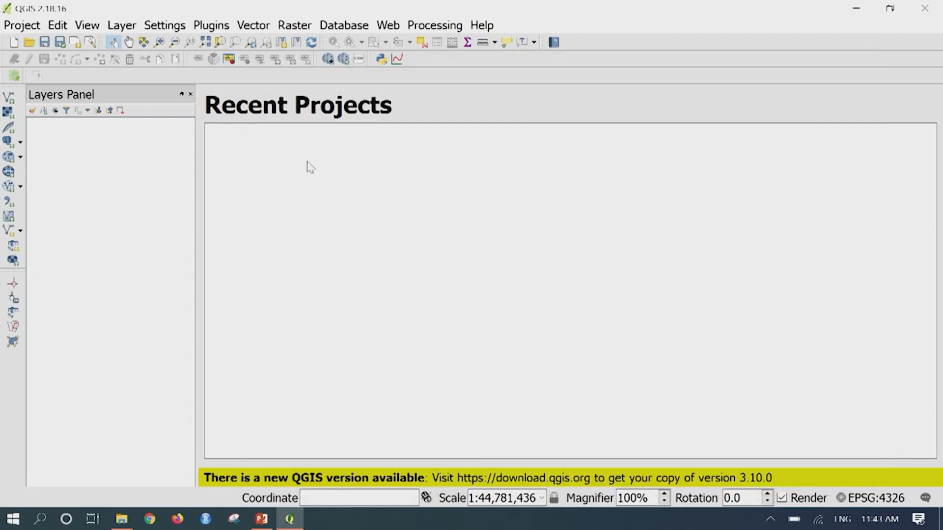
pyautogui.click(216, 29)
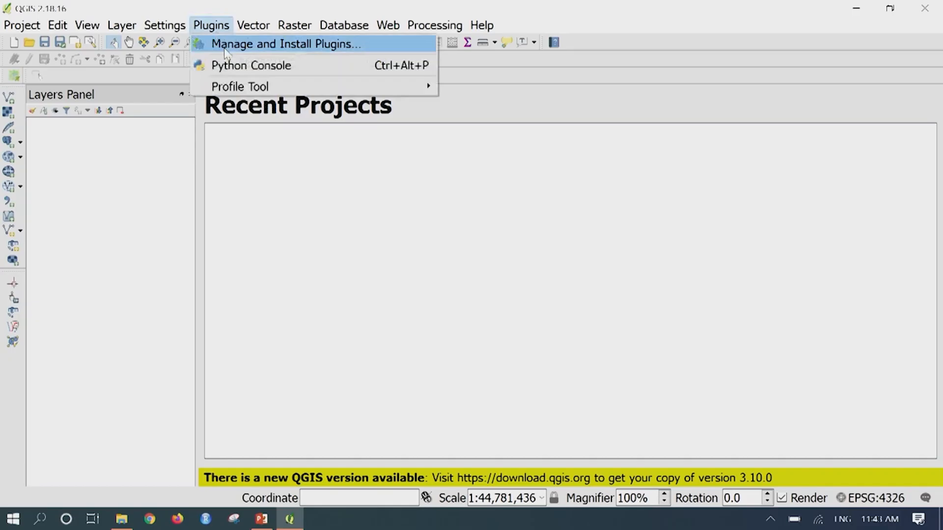
pyautogui.click(226, 46)
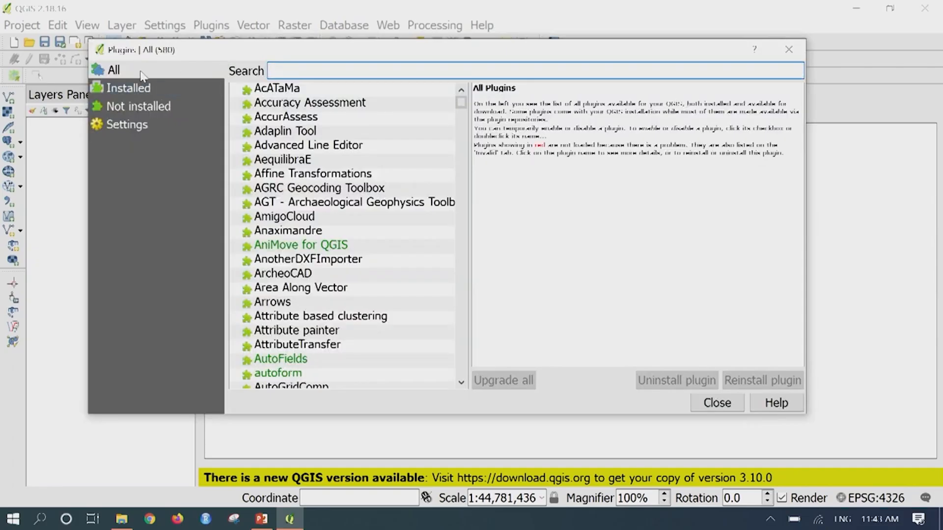
# Look through the installed, not-installed and settings sections of the plugin manager and return to the list of all plugins.
pyautogui.click(145, 90)
pyautogui.click(148, 105)
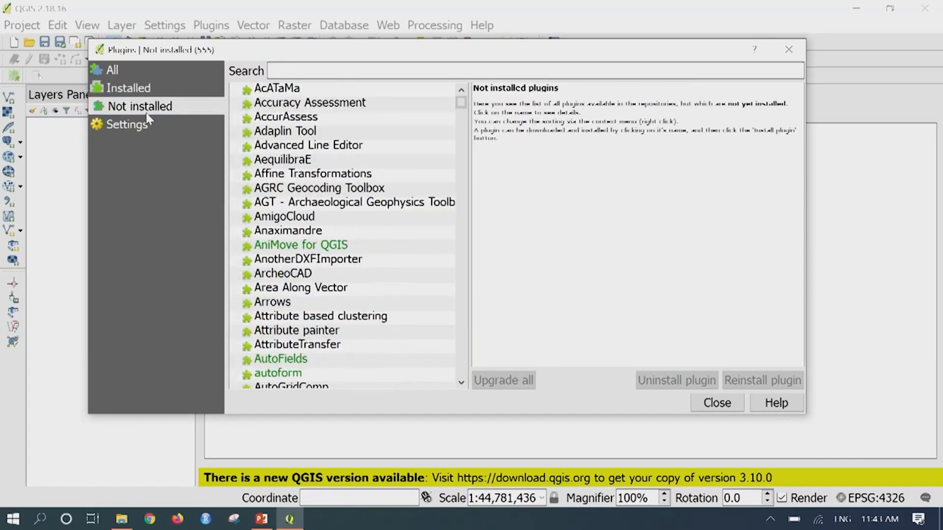
pyautogui.click(149, 126)
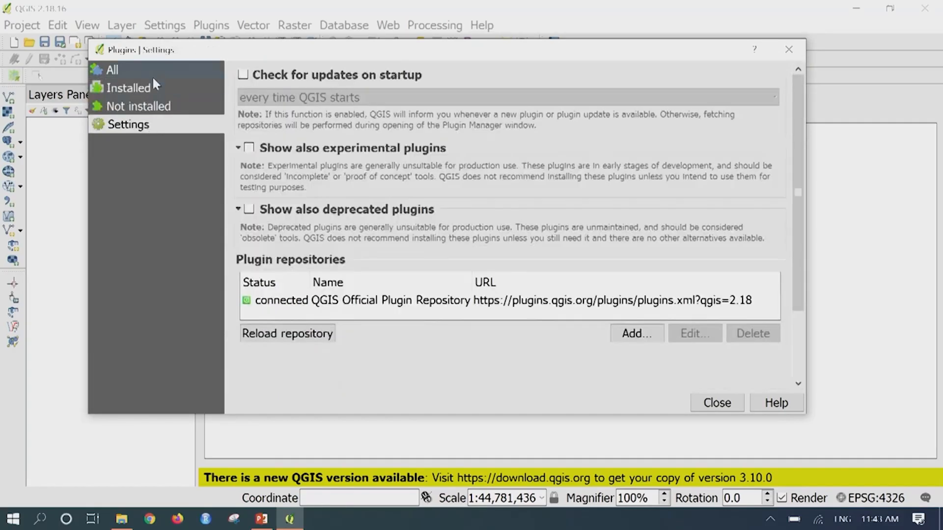
pyautogui.click(152, 78)
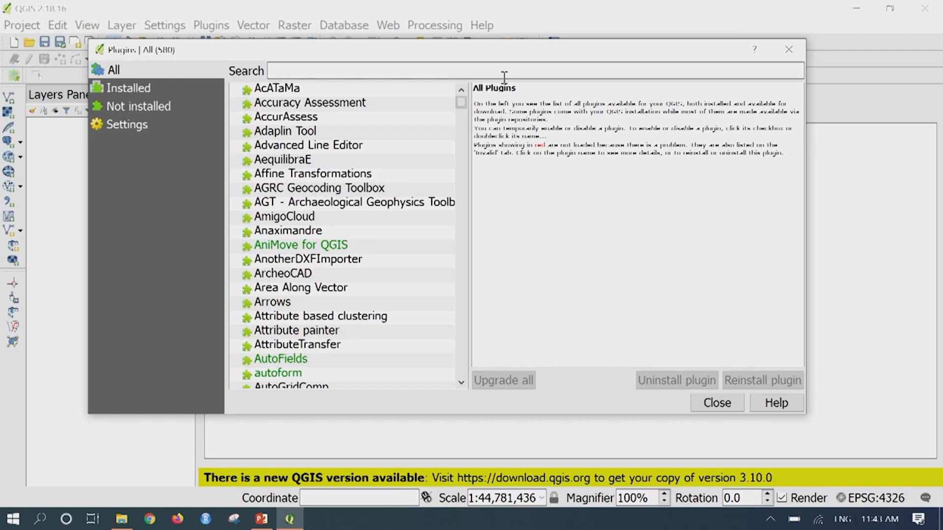
# View the description of the Accuracy Assessment plugin, including its available version.
pyautogui.moveTo(461, 102)
pyautogui.mouseDown()
pyautogui.moveTo(461, 370)
pyautogui.moveTo(460, 102)
pyautogui.mouseUp()
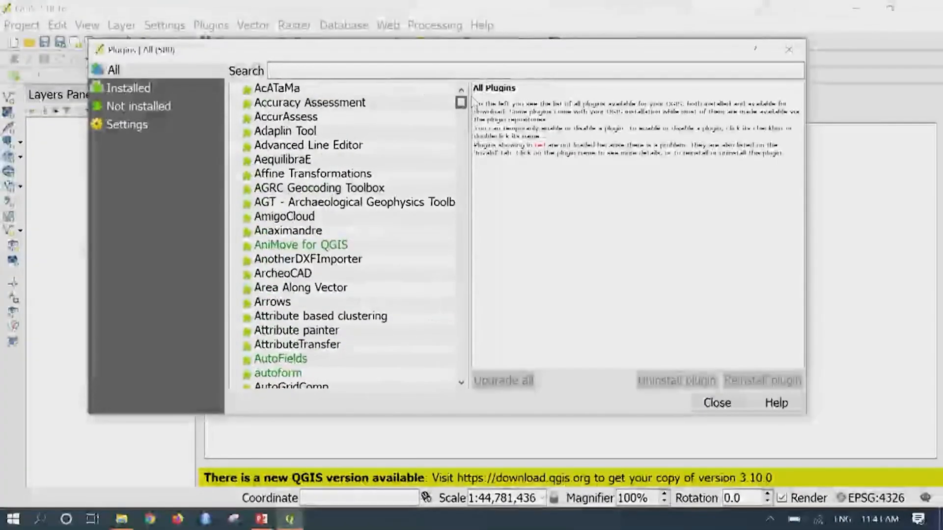
pyautogui.click(324, 108)
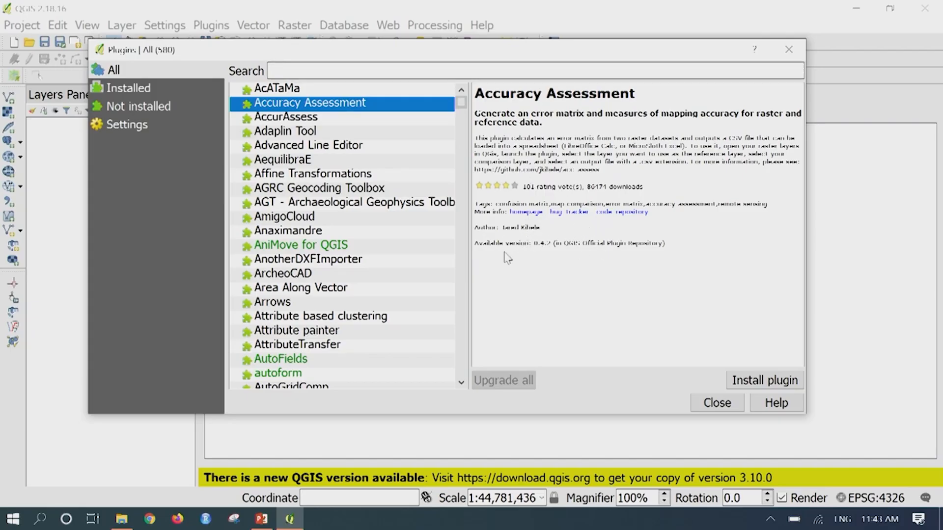
pyautogui.moveTo(519, 245); pyautogui.dragTo(675, 247)
pyautogui.click(675, 246)
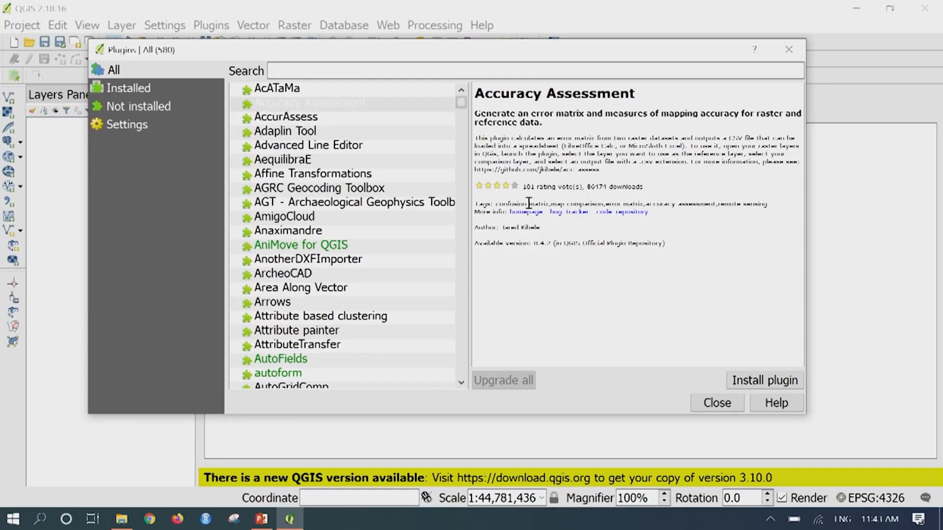
# Show only the installed plugins and check the Georeferencer GDAL entry.
pyautogui.click(150, 95)
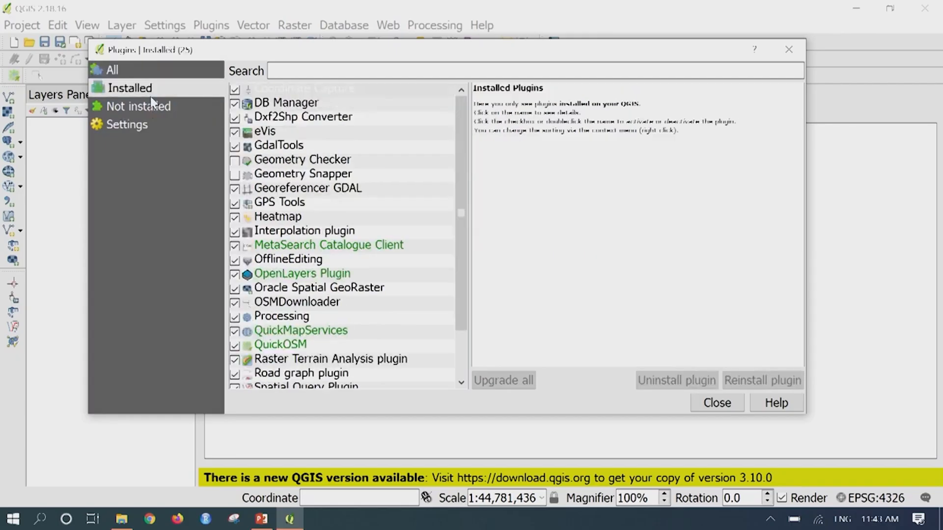
pyautogui.moveTo(455, 148); pyautogui.dragTo(454, 112)
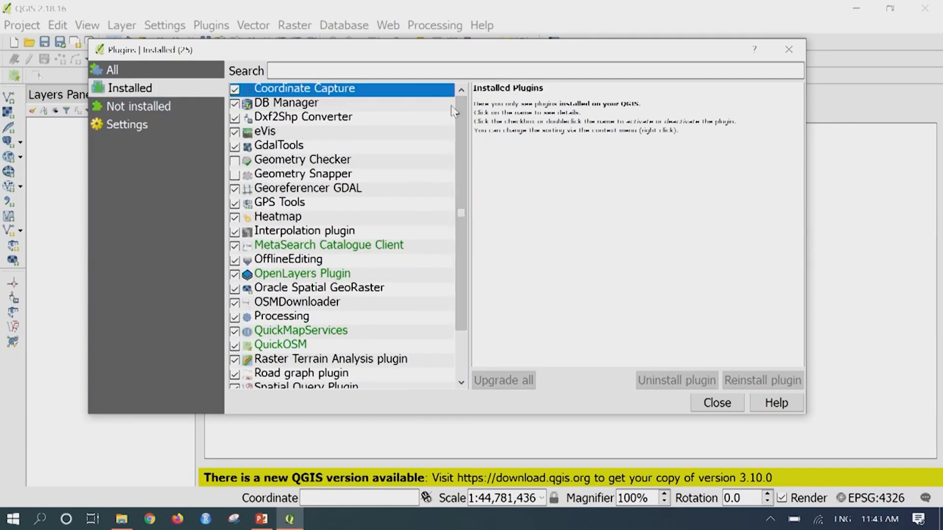
pyautogui.click(328, 192)
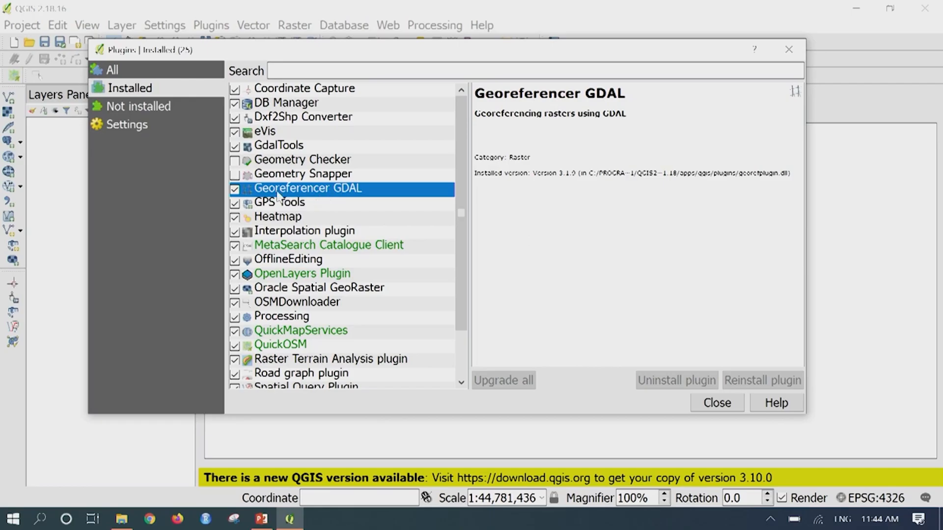
pyautogui.click(234, 190)
# Review the plugins not yet installed and the plugin manager settings, returning to the full plugin list.
pyautogui.click(162, 111)
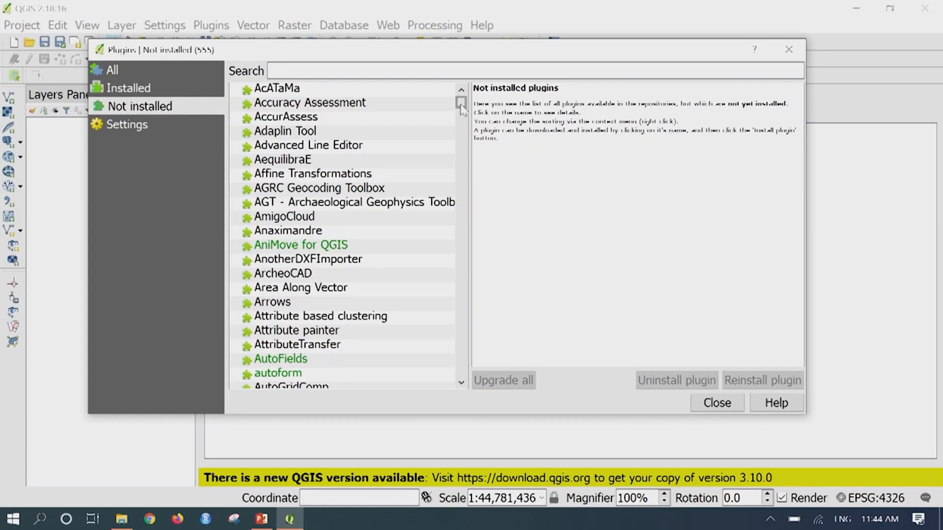
pyautogui.click(375, 69)
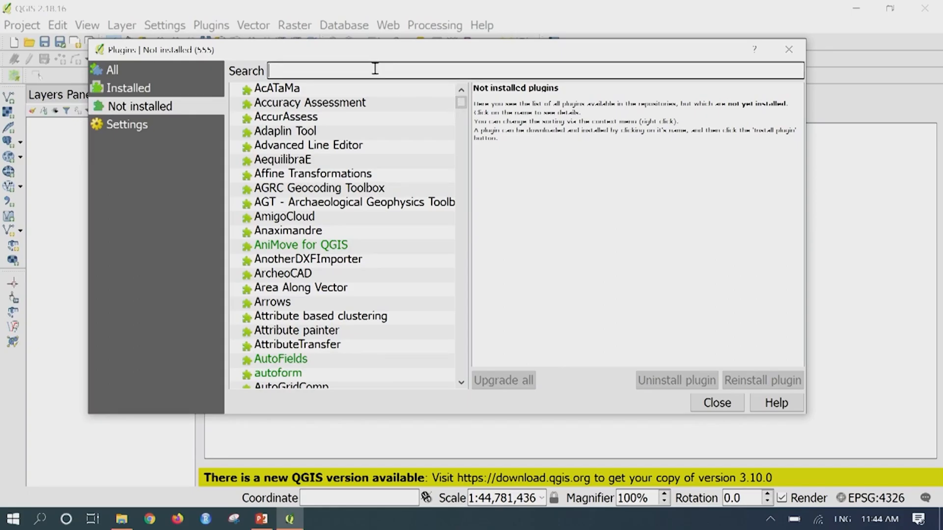
pyautogui.click(150, 128)
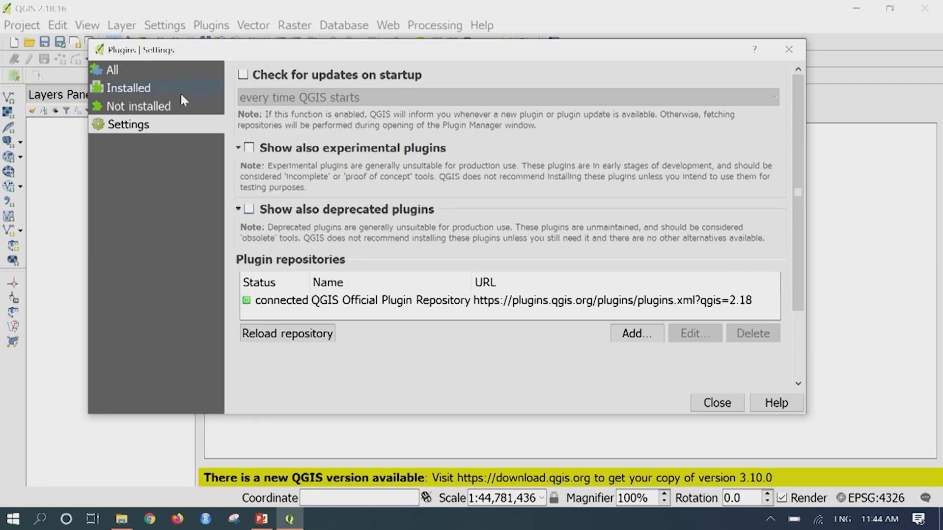
pyautogui.click(143, 75)
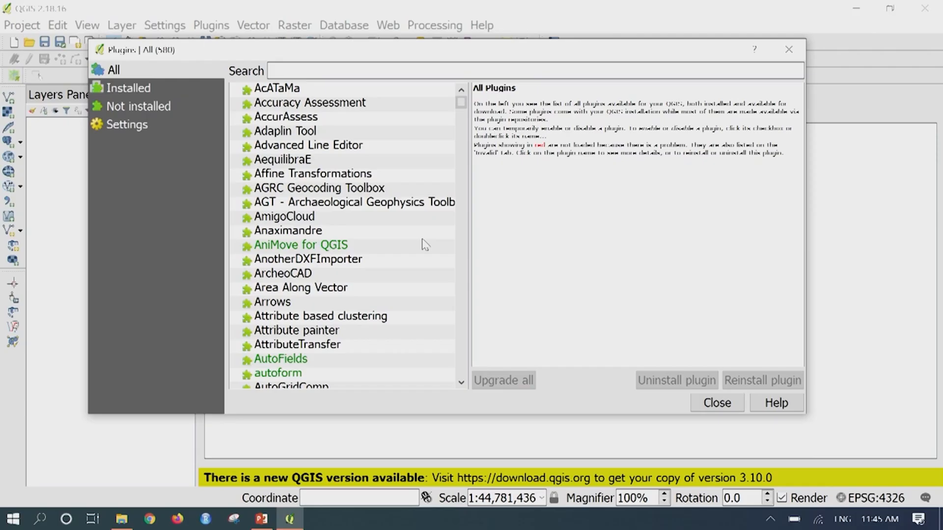
# Search all plugins for "Geore" and view the Georeferencer GDAL details, closing the plugin manager when done.
pyautogui.click(344, 67)
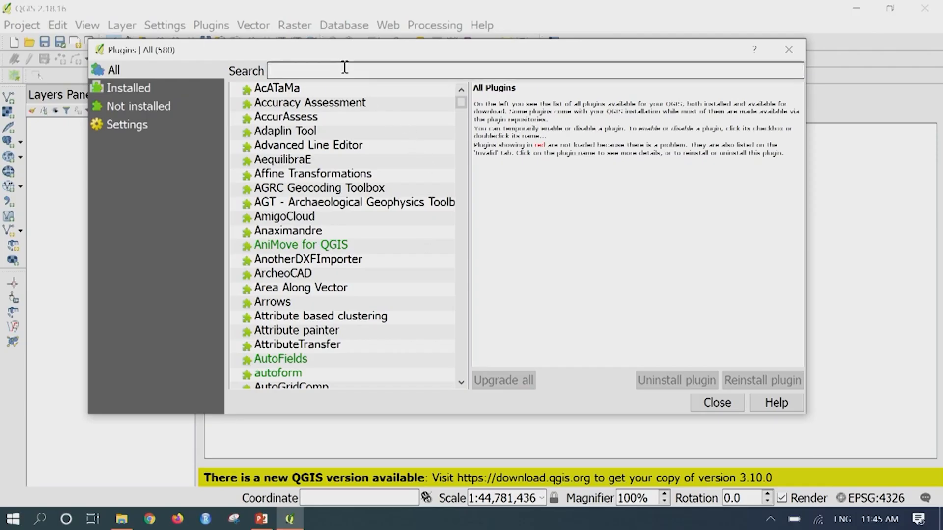
pyautogui.write('G')
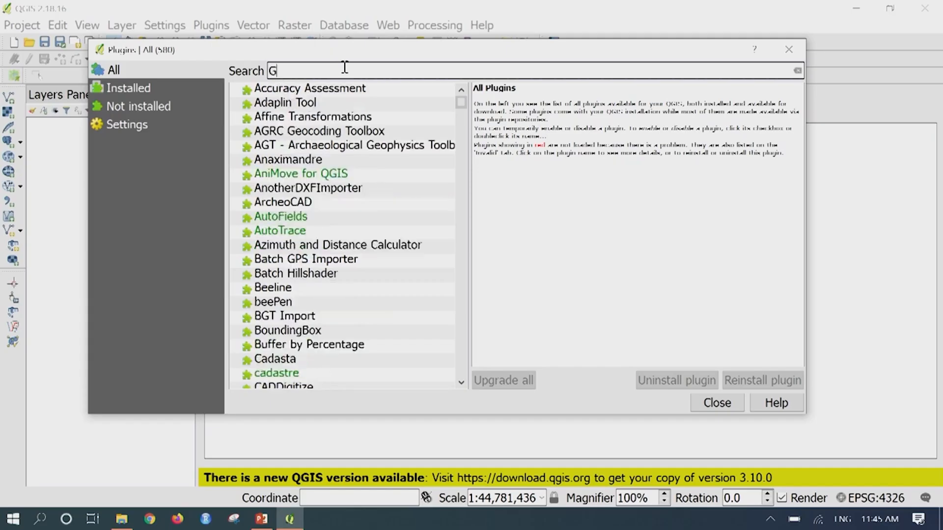
pyautogui.write('erenre')
pyautogui.press('BackSpace')
pyautogui.press('BackSpace')
pyautogui.press('BackSpace')
pyautogui.press('BackSpace')
pyautogui.press('BackSpace')
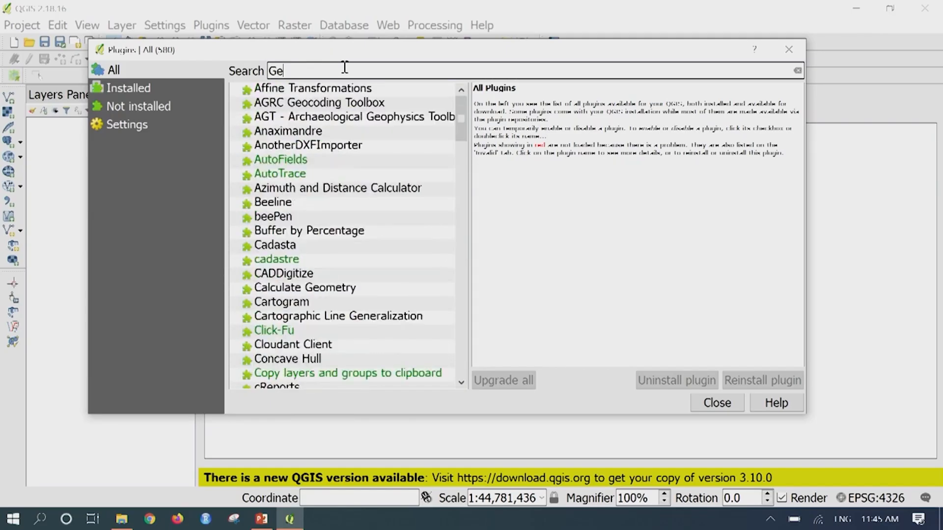
pyautogui.write('ore')
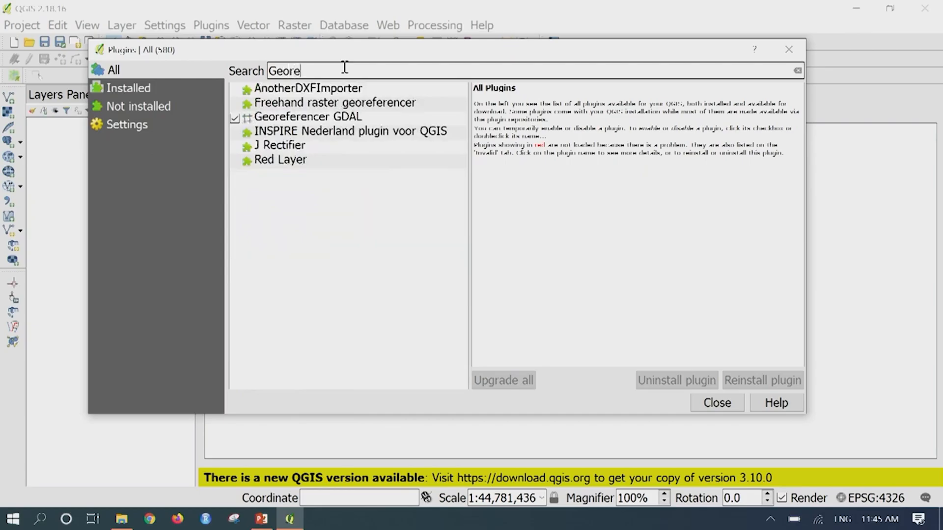
pyautogui.click(350, 119)
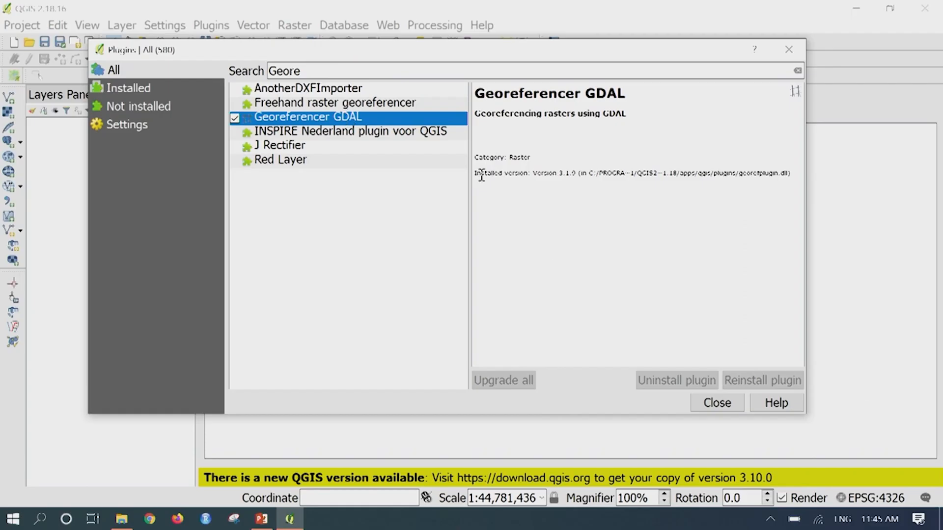
pyautogui.click(717, 403)
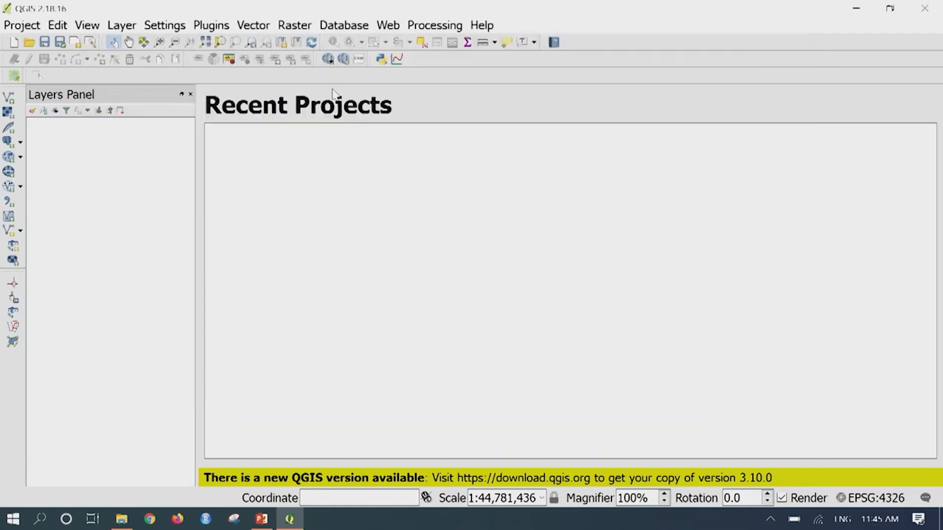
# Open the Georeferencer raster tool to view its window and close it again.
pyautogui.click(304, 27)
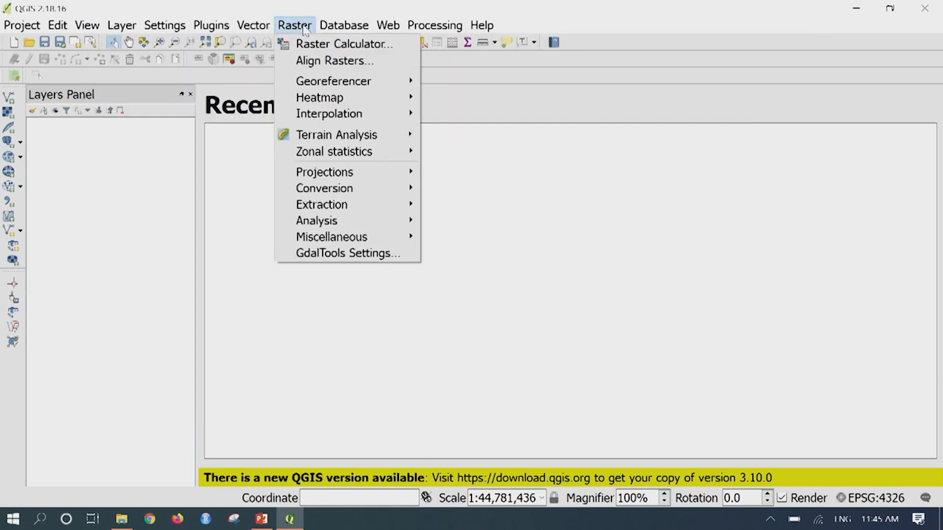
pyautogui.moveTo(386, 86)
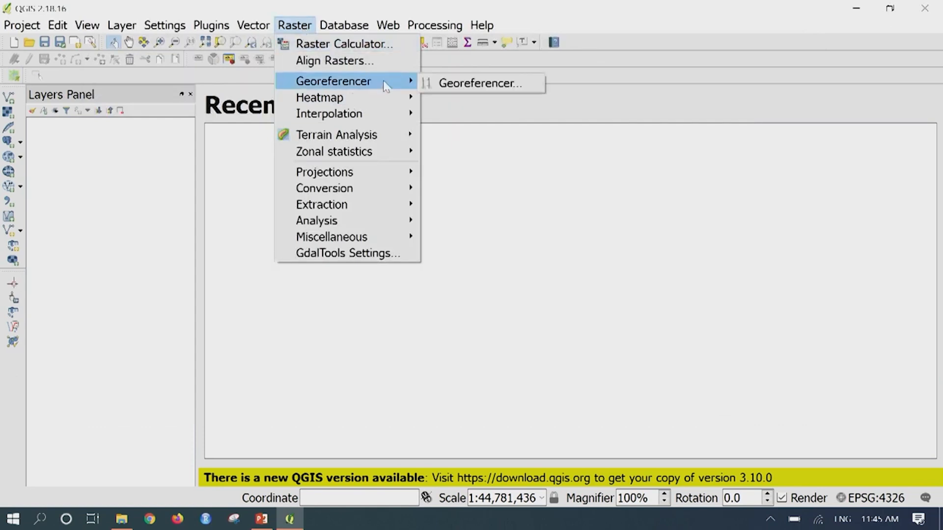
pyautogui.click(452, 85)
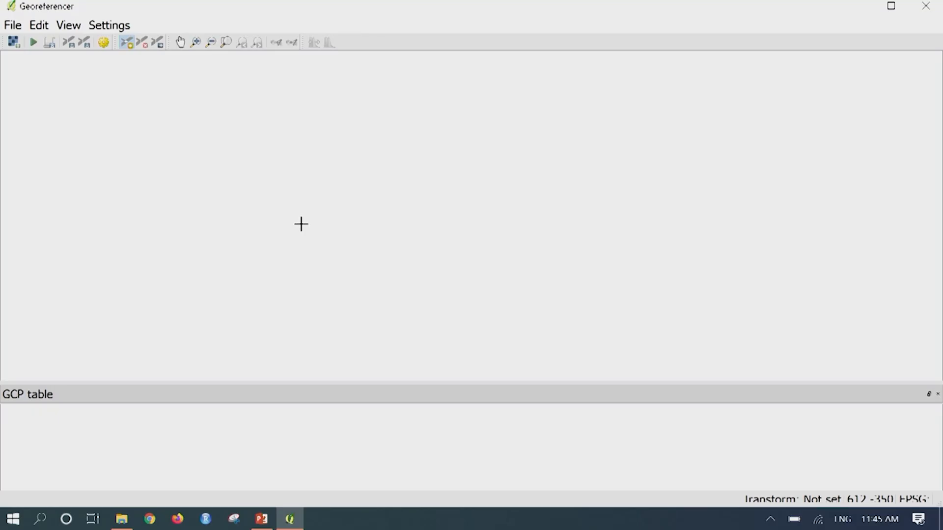
pyautogui.click(925, 6)
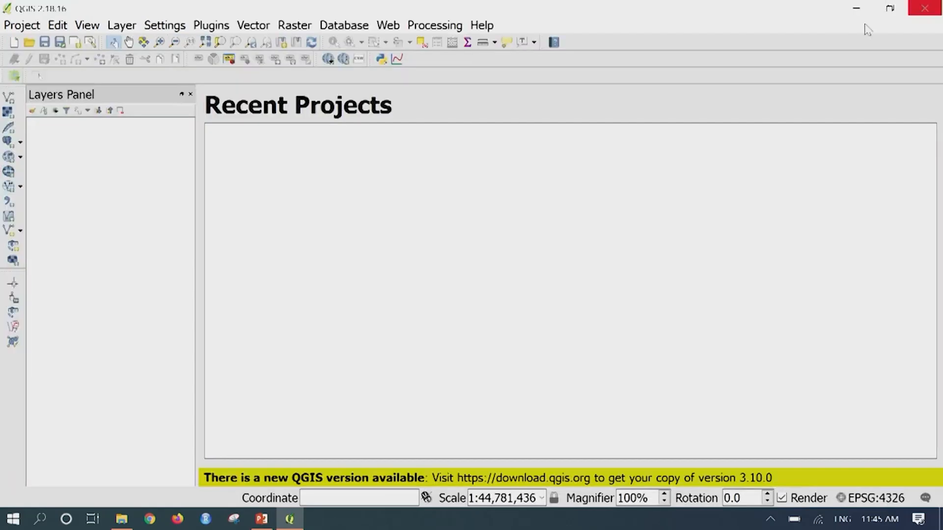
# Search the plugin manager for "Openlay" and reinstall the OpenLayers Plugin, closing the manager when done.
pyautogui.click(211, 25)
pyautogui.click(212, 43)
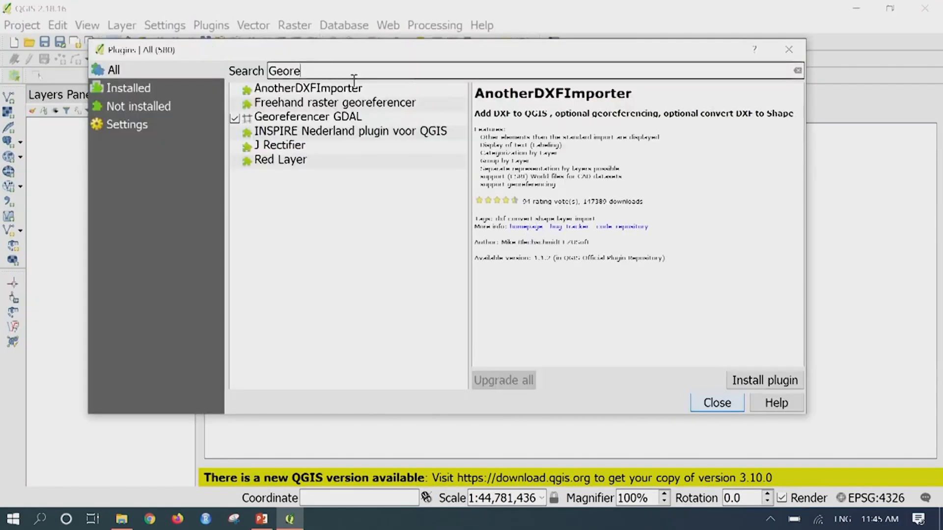
pyautogui.write('Openlay')
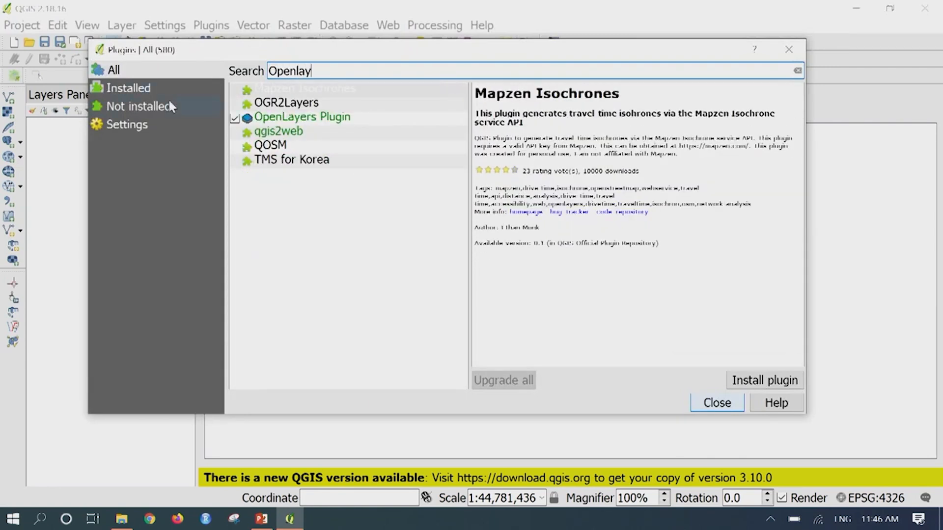
pyautogui.click(287, 120)
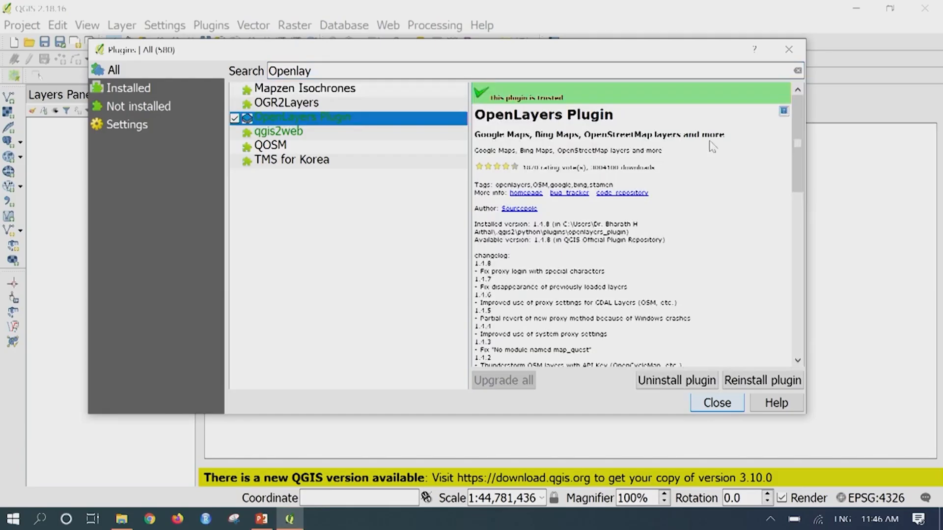
pyautogui.moveTo(800, 147)
pyautogui.mouseDown()
pyautogui.moveTo(798, 161)
pyautogui.moveTo(797, 143)
pyautogui.mouseUp()
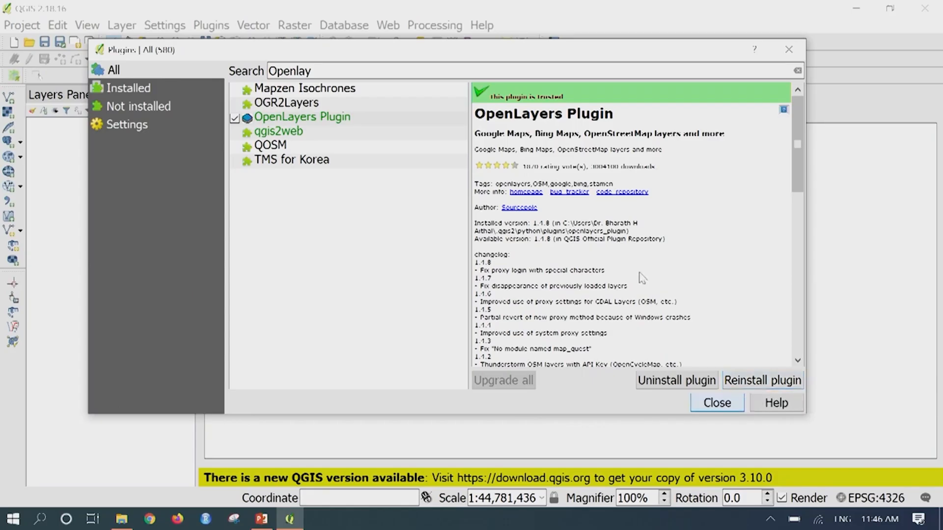
pyautogui.click(769, 387)
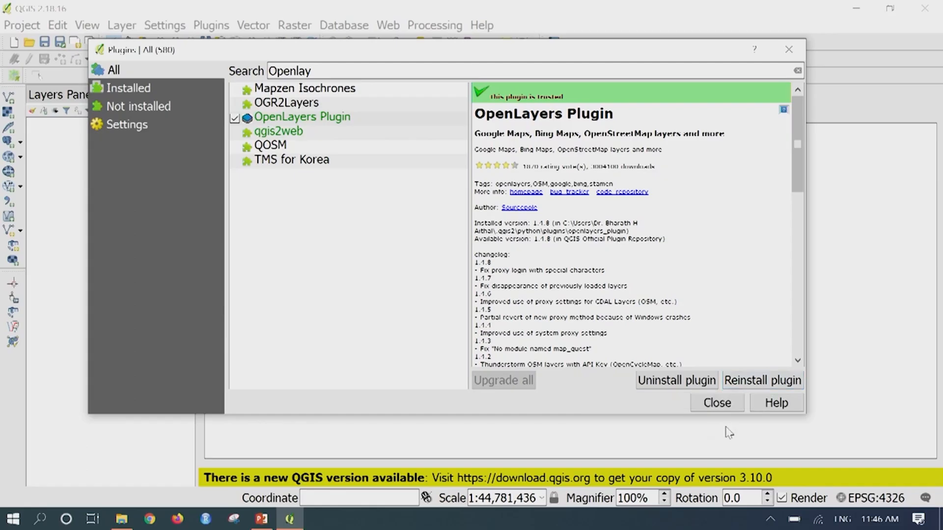
pyautogui.click(732, 406)
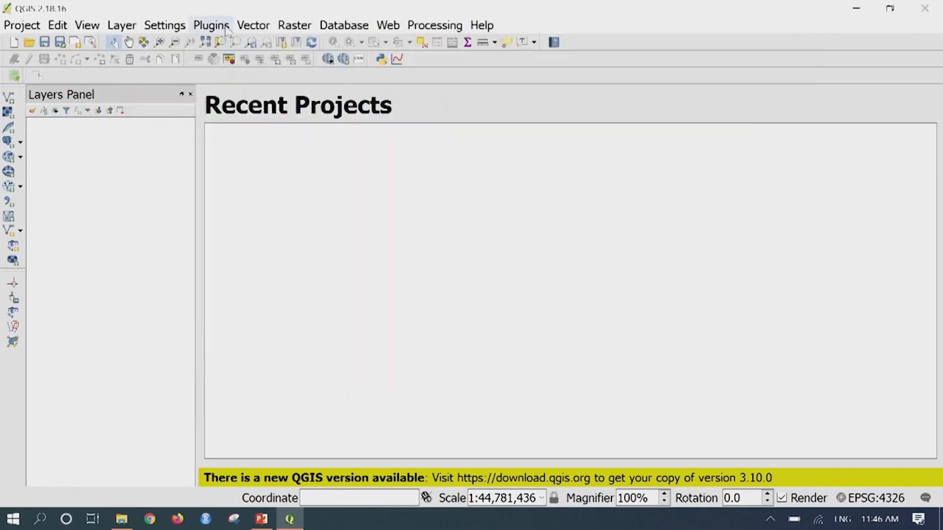
# Add the OpenStreetMap basemap through the OpenLayers plugin and enlarge the map around India.
pyautogui.click(389, 25)
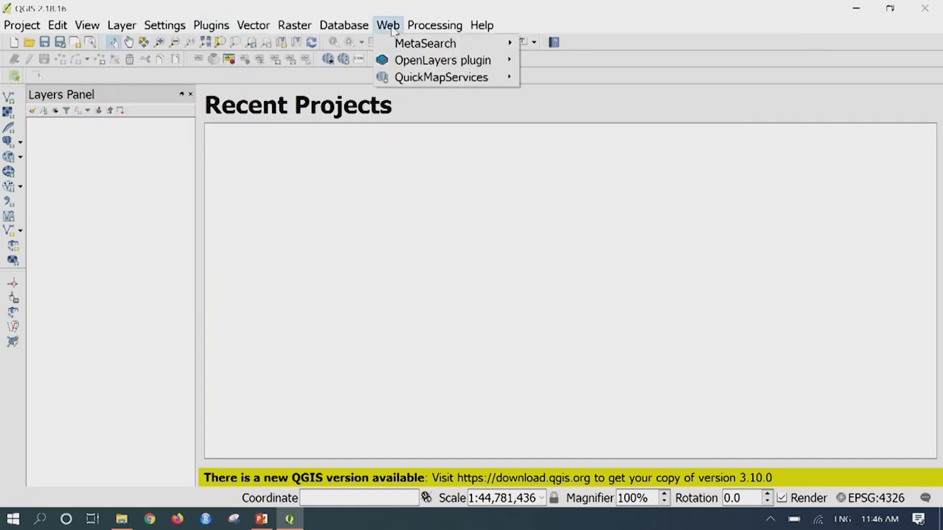
pyautogui.moveTo(412, 66)
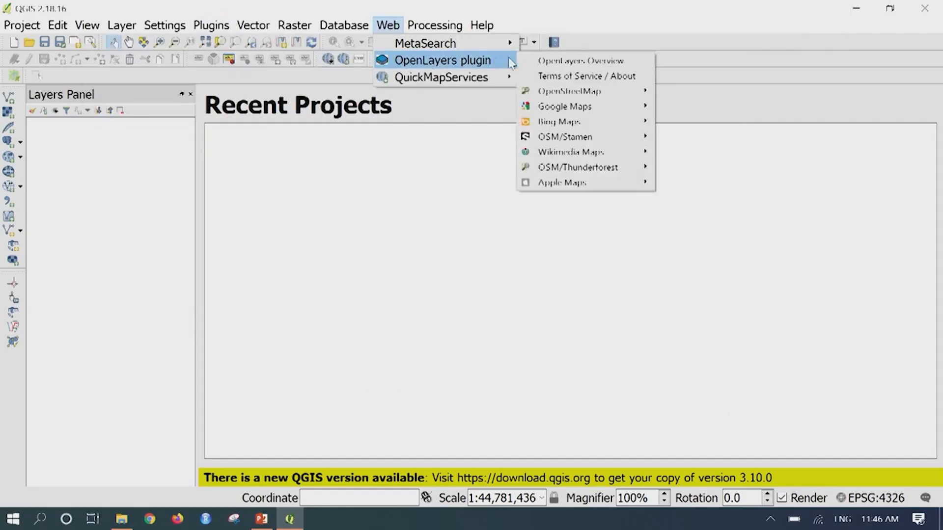
pyautogui.moveTo(564, 93)
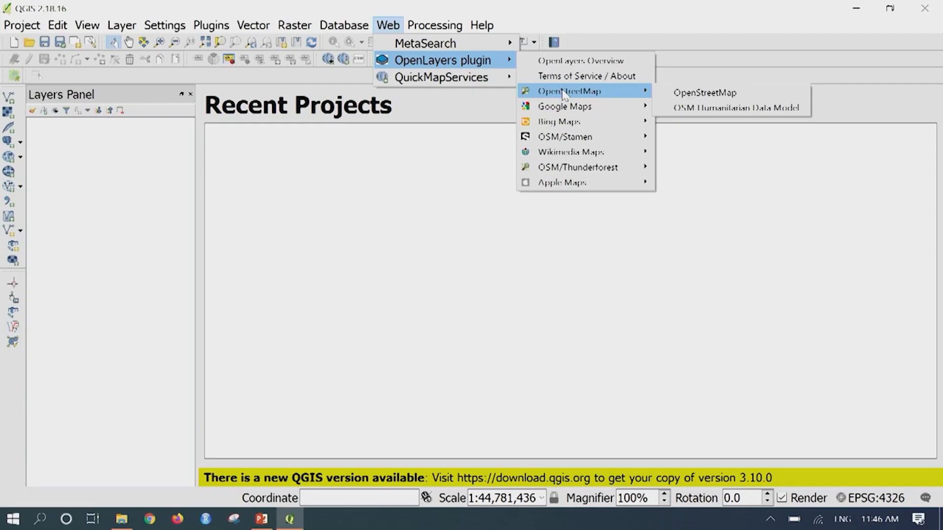
pyautogui.click(688, 95)
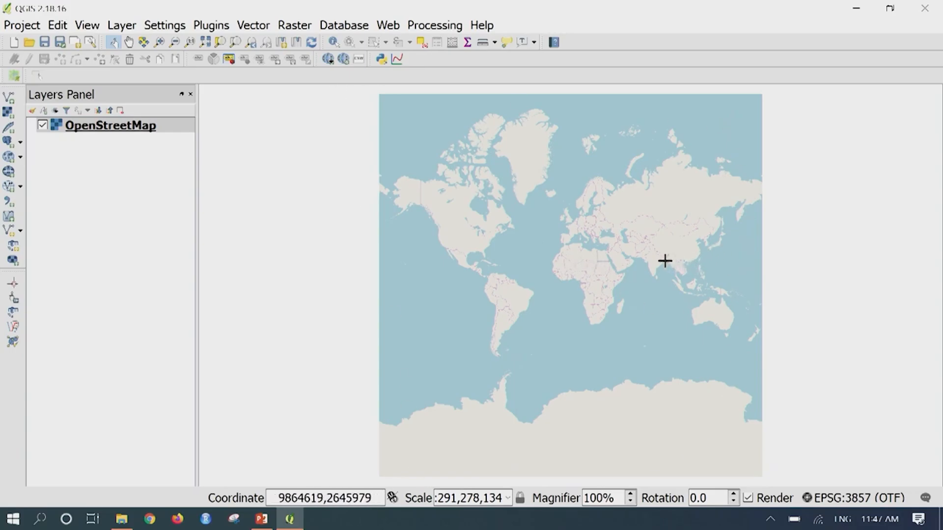
pyautogui.scroll(3, 665, 261)
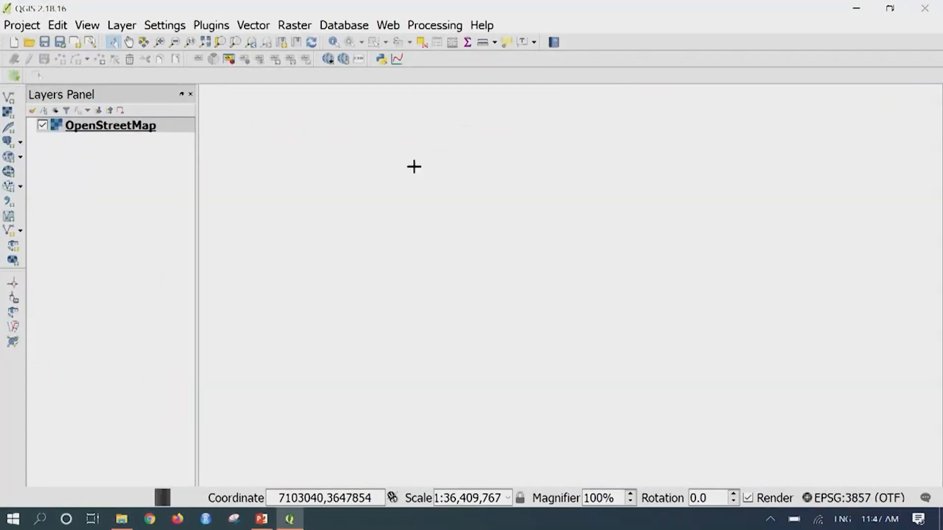
# Start adding a vector layer from file and browse to the Vector folder in Desktop > NPTEL > Datasets_for_NPTEL.
pyautogui.click(122, 27)
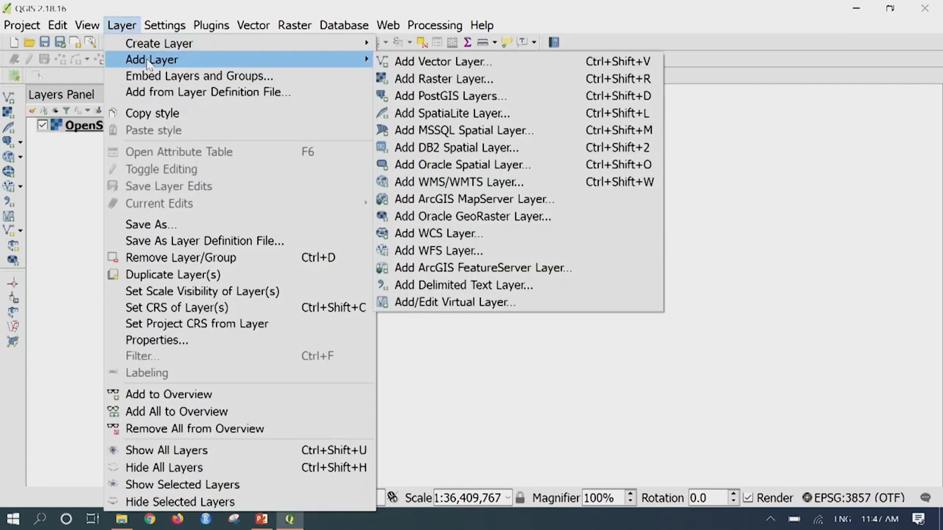
pyautogui.moveTo(345, 66)
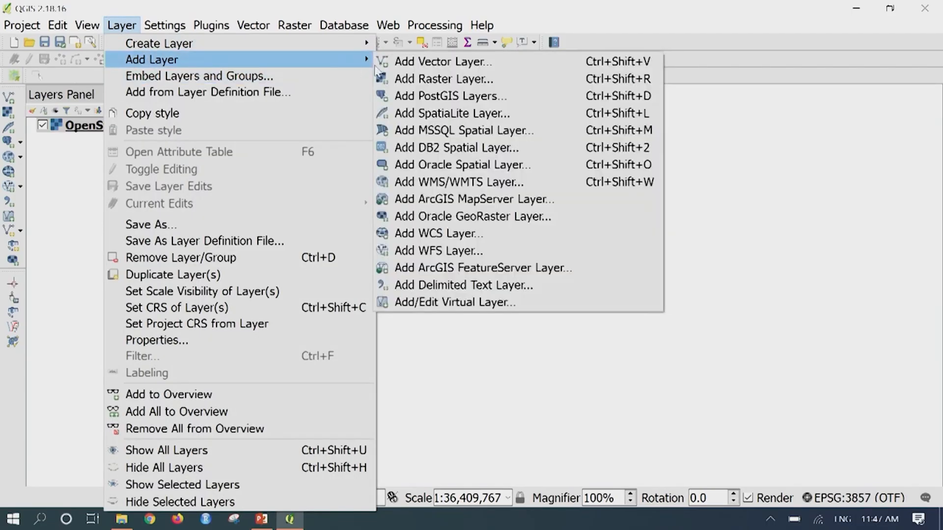
pyautogui.click(430, 63)
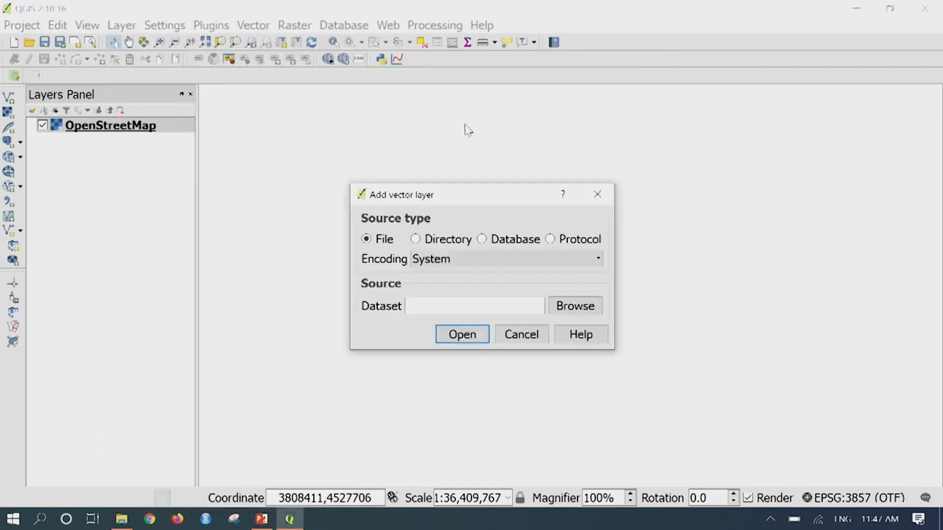
pyautogui.click(589, 308)
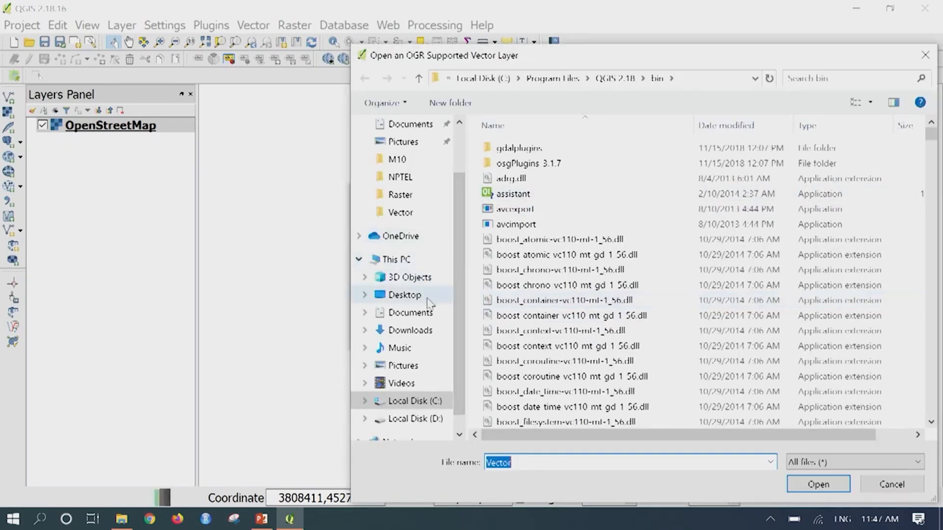
pyautogui.click(390, 296)
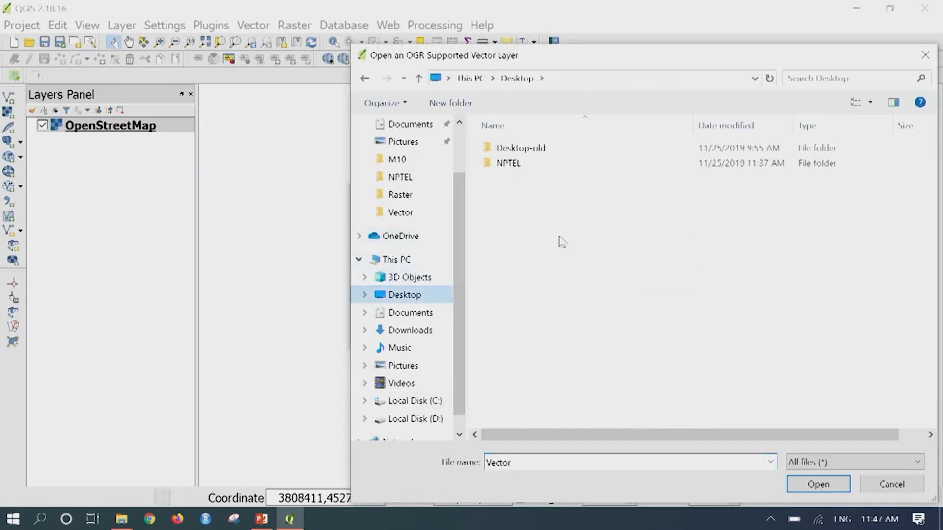
pyautogui.doubleClick(548, 165)
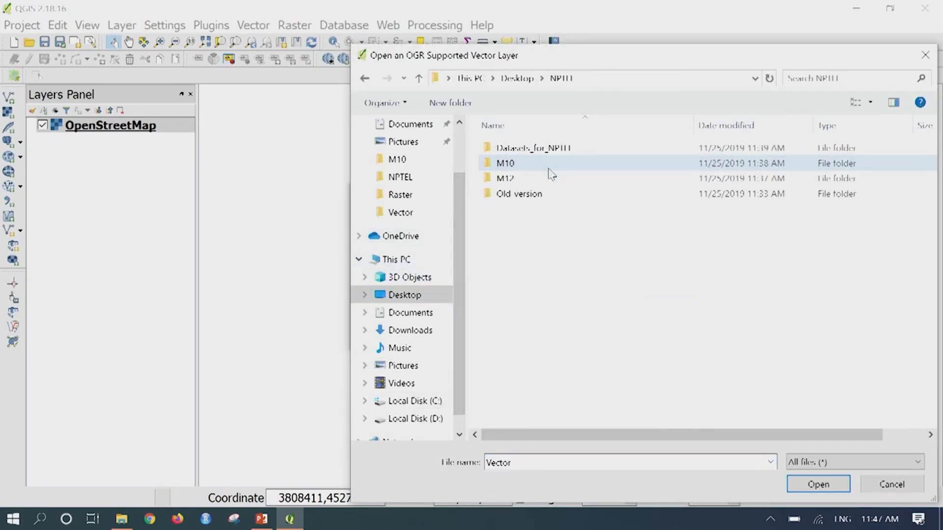
pyautogui.doubleClick(560, 146)
pyautogui.moveTo(621, 57); pyautogui.dragTo(464, 30)
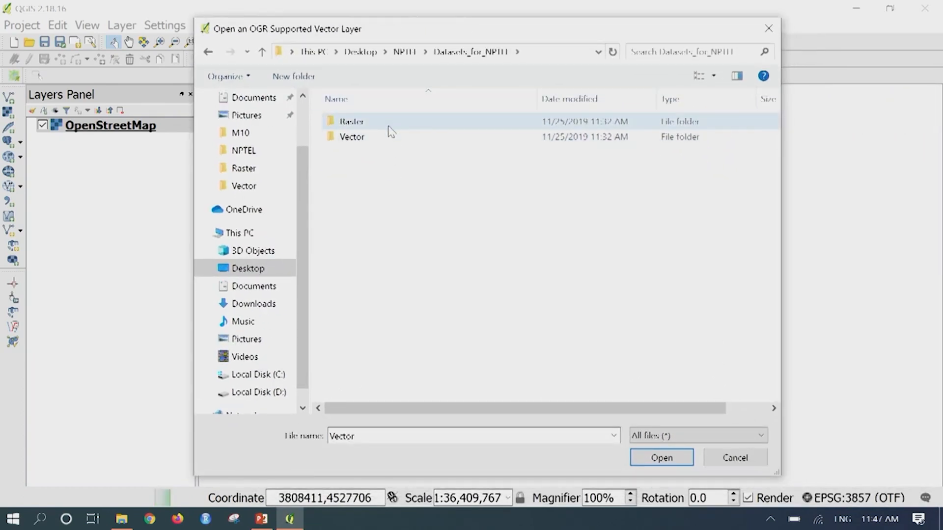
pyautogui.click(387, 127)
pyautogui.click(386, 139)
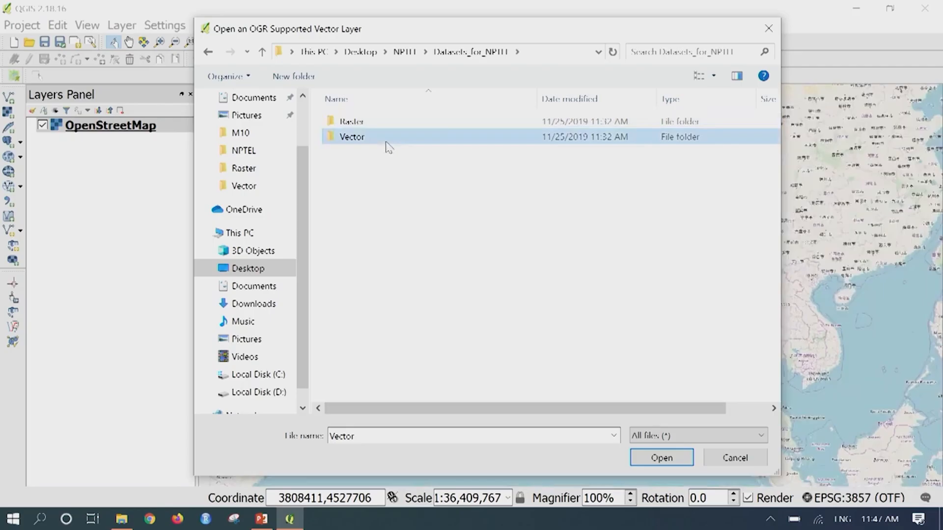
pyautogui.doubleClick(387, 142)
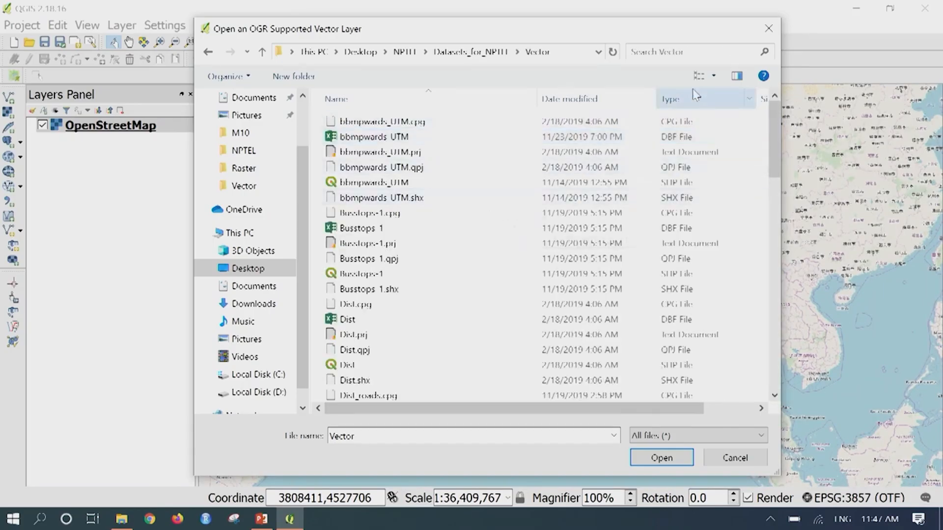
# Show the Vector folder's files as a compact list and add the Kolkata_city_wgs84 shapefile as a layer.
pyautogui.click(714, 77)
pyautogui.click(766, 120)
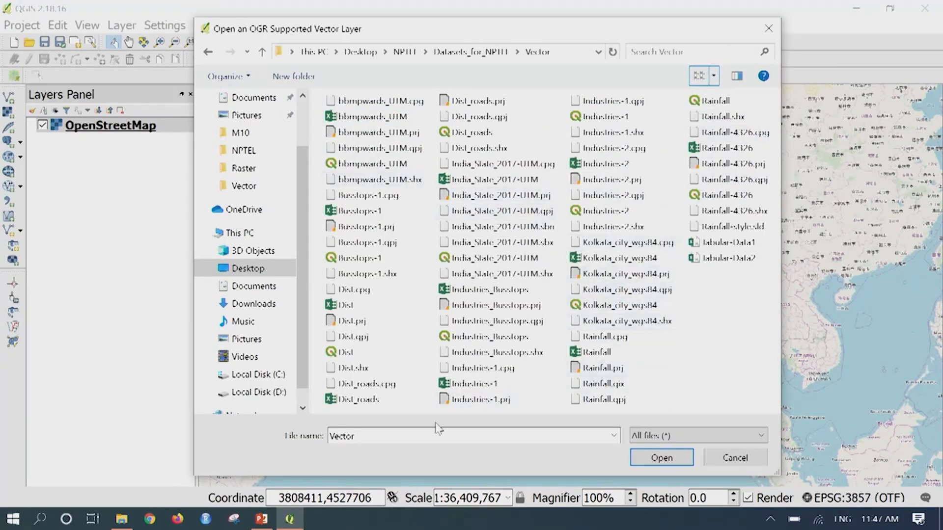
pyautogui.click(646, 311)
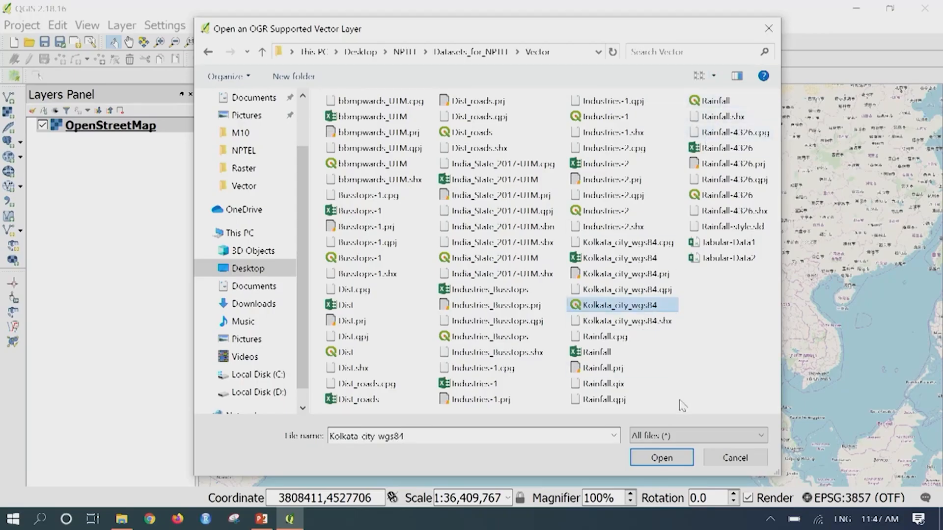
pyautogui.click(674, 453)
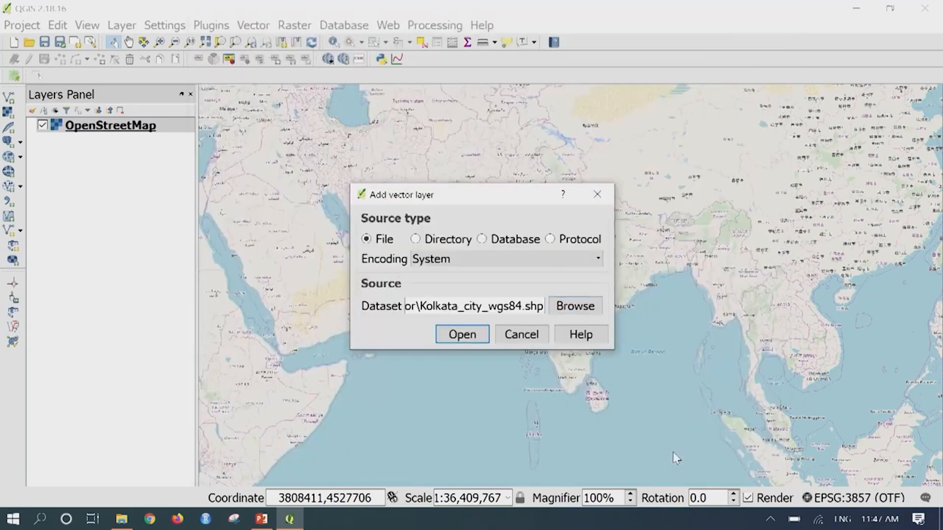
pyautogui.click(472, 343)
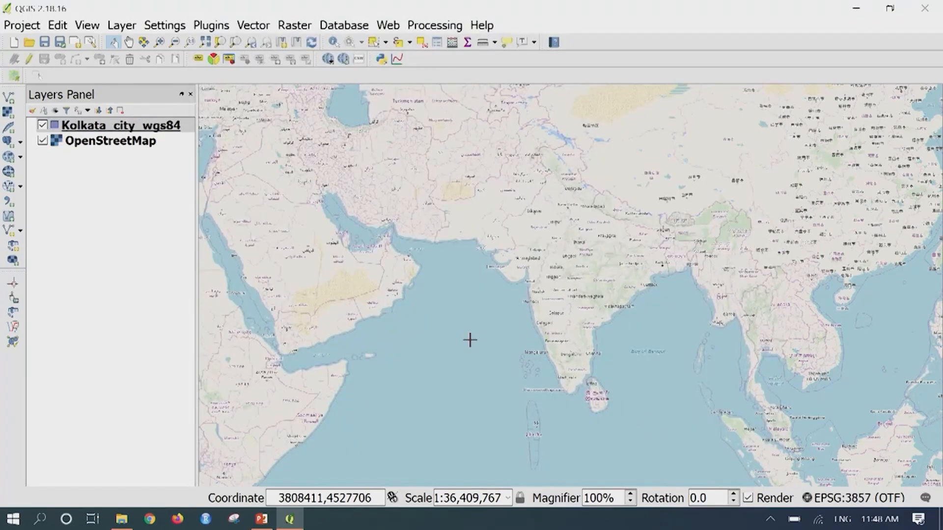
# Zoom the map to the extent of the Kolkata_city_wgs84 layer and slightly widen the Layers Panel.
pyautogui.rightClick(160, 132)
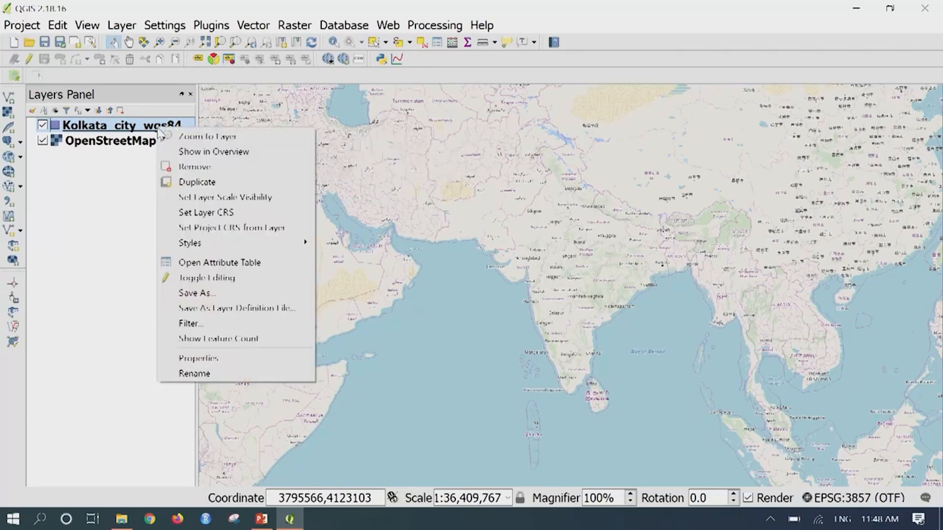
pyautogui.click(235, 138)
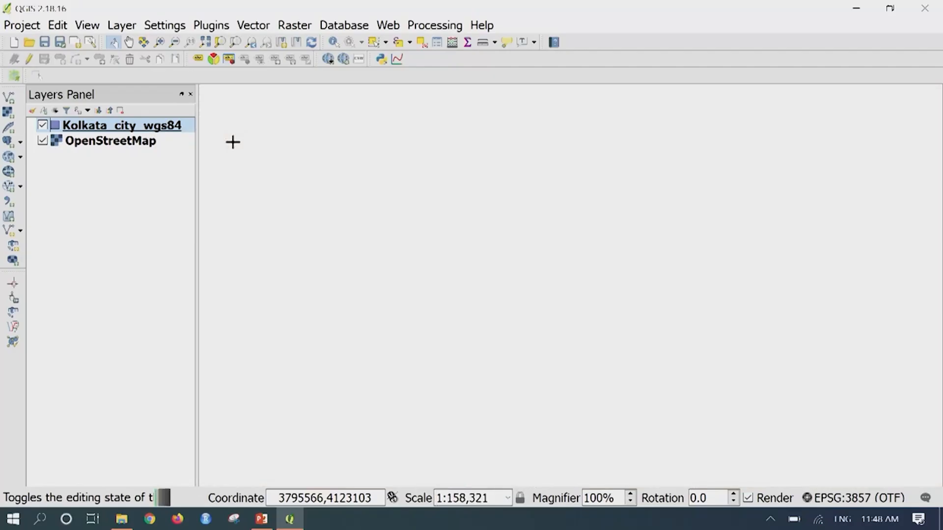
pyautogui.moveTo(196, 165); pyautogui.dragTo(207, 163)
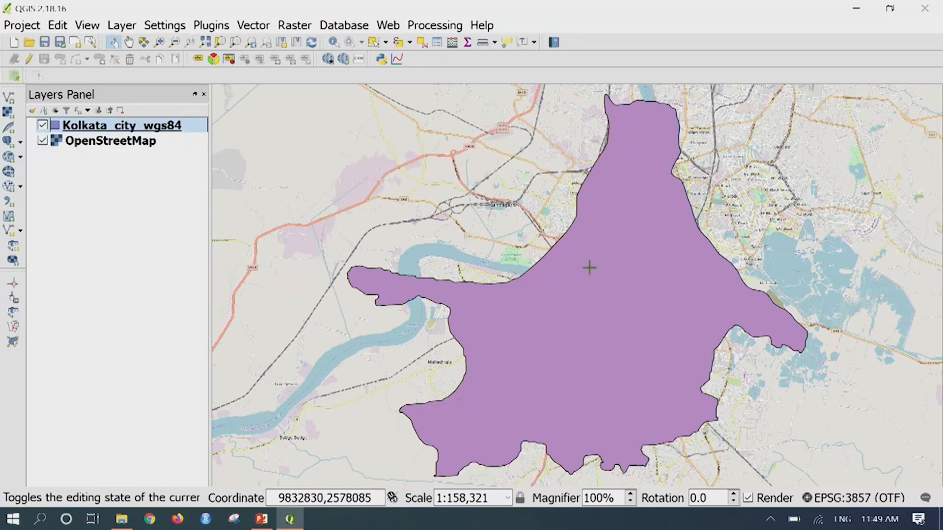
# Change the Kolkata_city_wgs84 layer's fill symbol to Outline: Simple line and apply the style.
pyautogui.rightClick(131, 131)
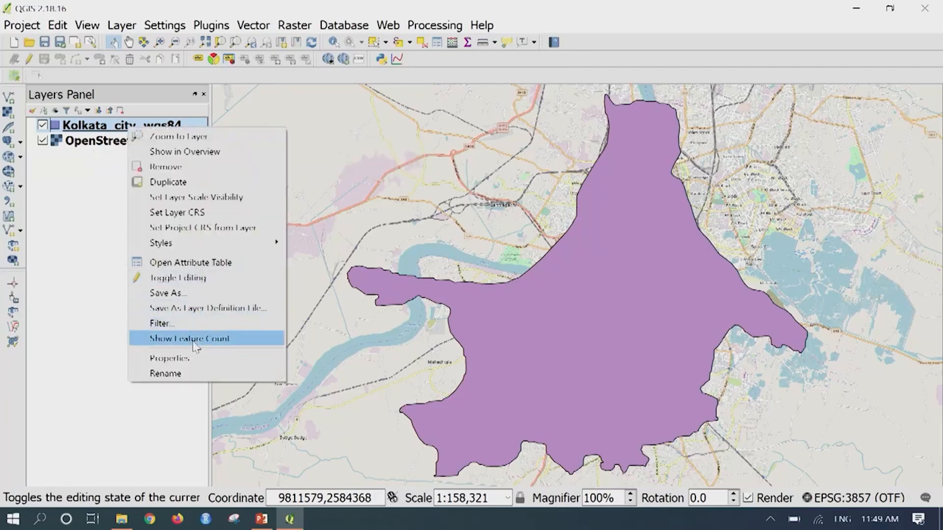
pyautogui.click(198, 361)
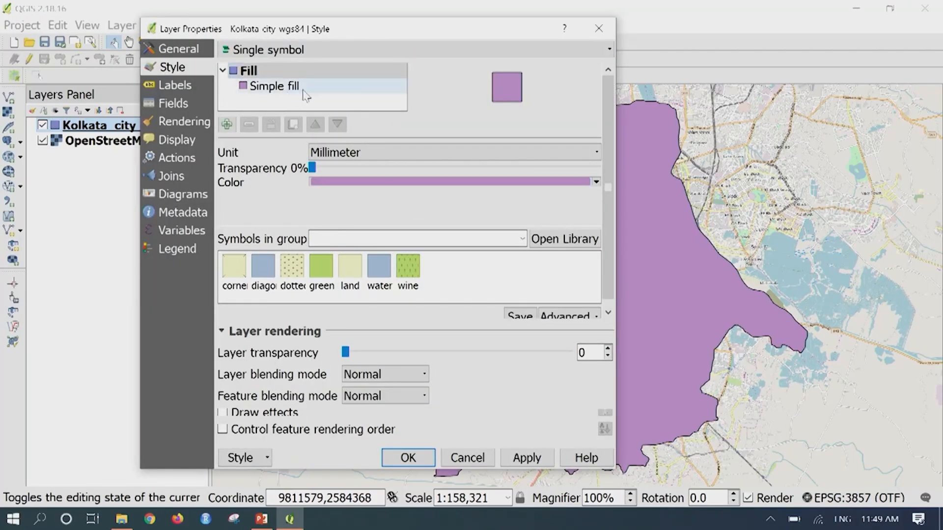
pyautogui.click(275, 86)
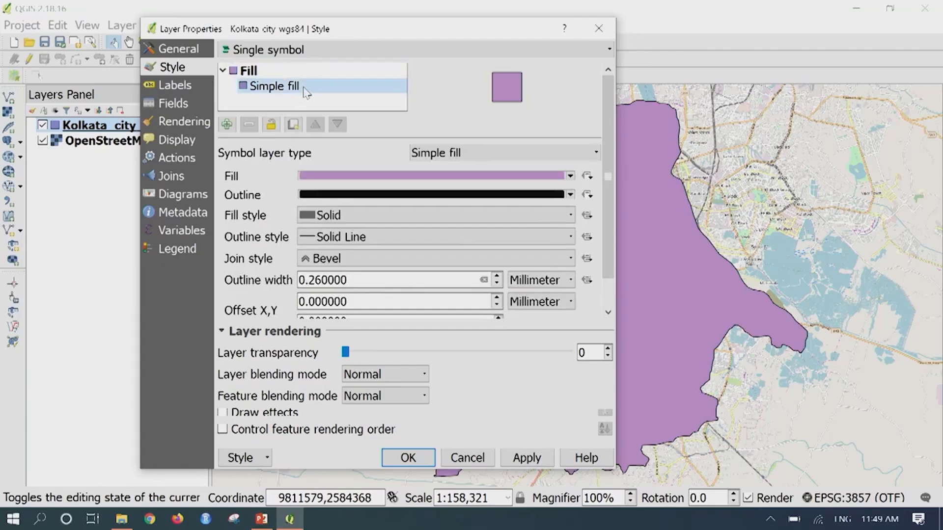
pyautogui.click(494, 153)
pyautogui.scroll(-1, 492, 229)
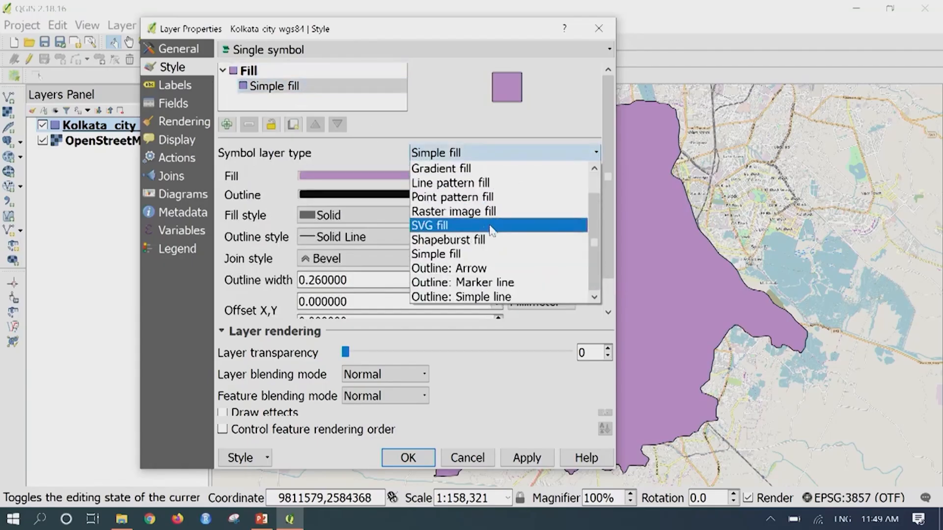
pyautogui.click(510, 297)
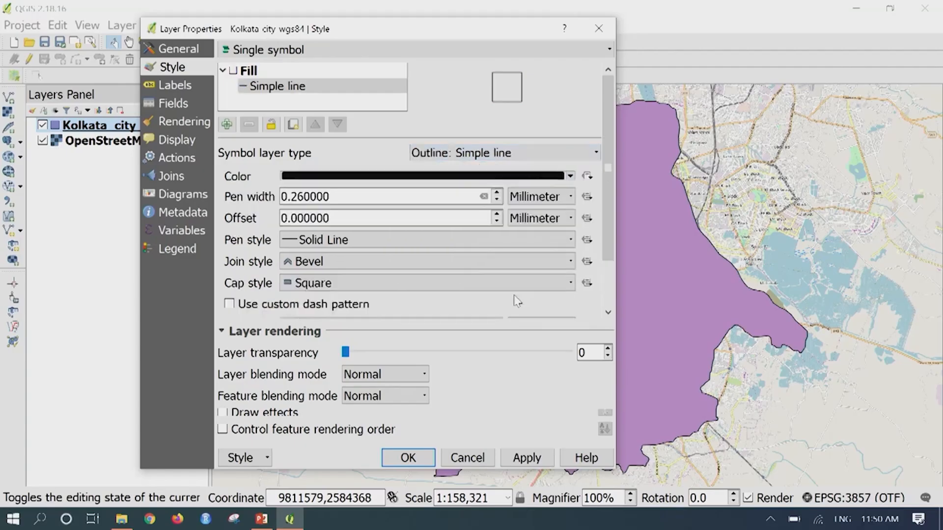
pyautogui.click(532, 459)
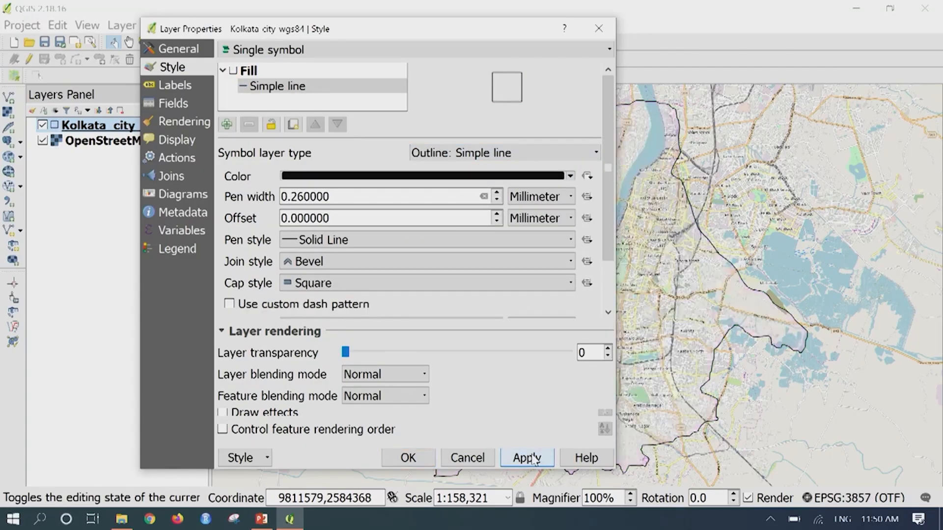
pyautogui.click(408, 458)
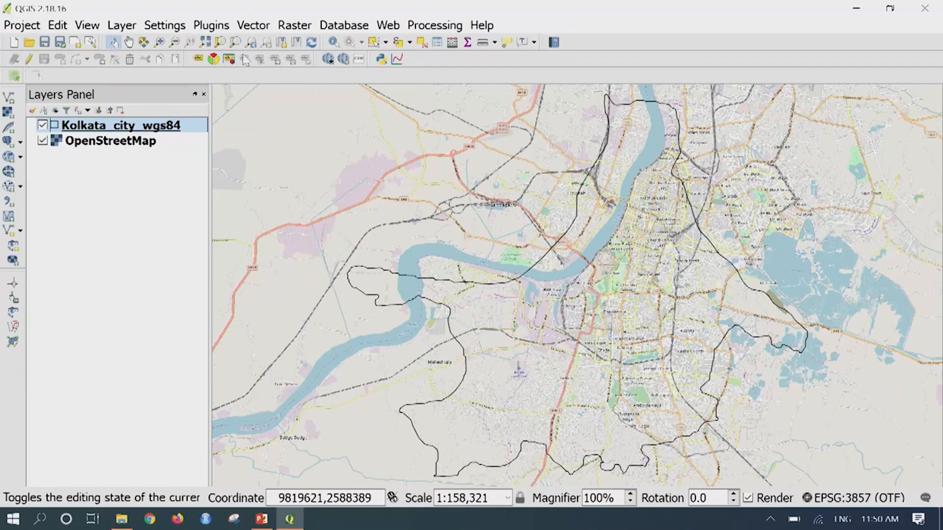
# Search all plugins in the plugin manager for "Quickmap".
pyautogui.click(214, 27)
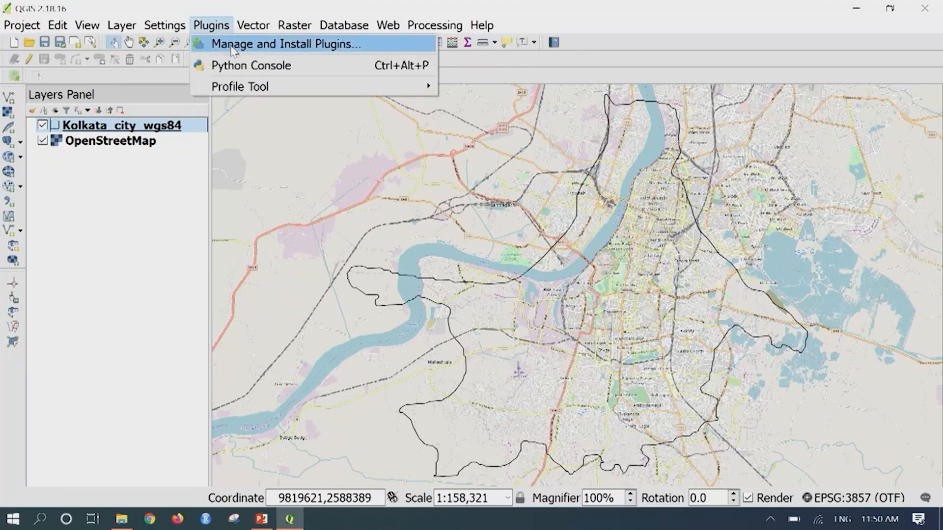
pyautogui.click(232, 43)
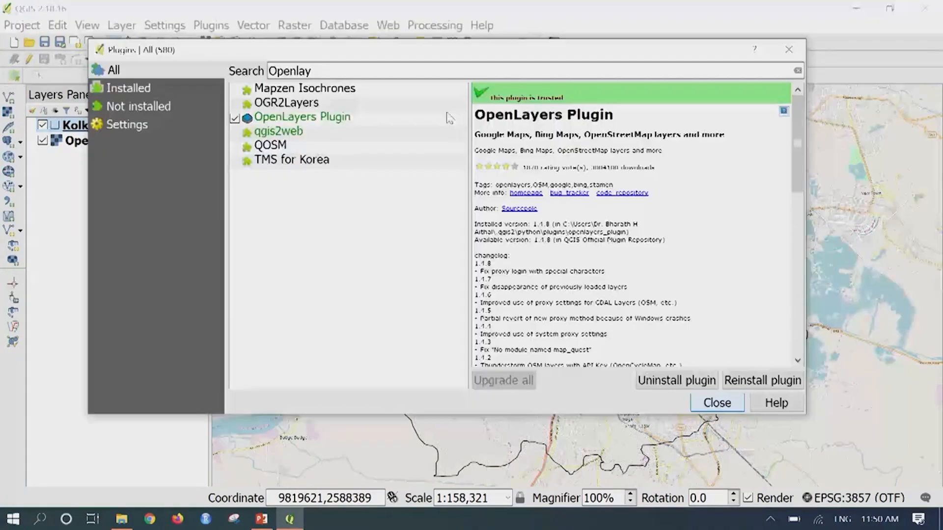
pyautogui.moveTo(367, 71); pyautogui.dragTo(190, 80)
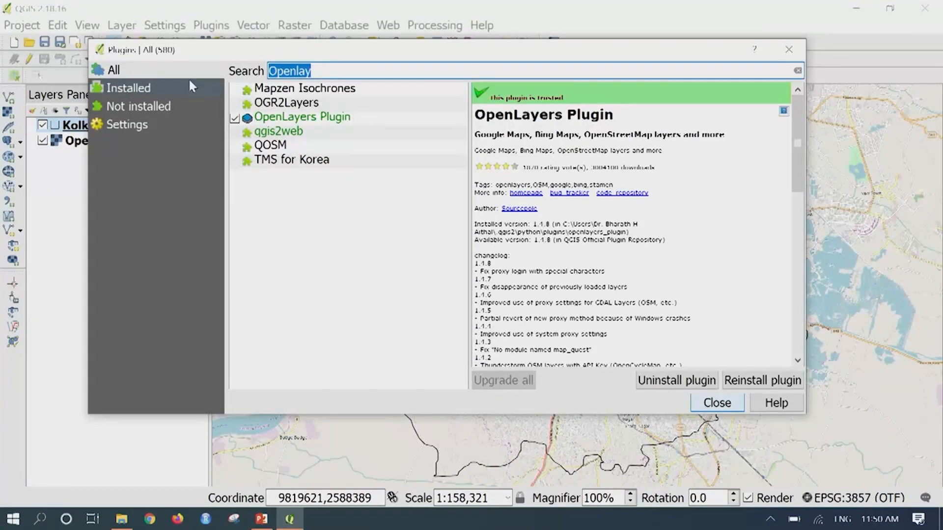
pyautogui.press('BackSpace')
pyautogui.write('Quci')
pyautogui.press('BackSpace')
pyautogui.press('BackSpace')
pyautogui.write('i')
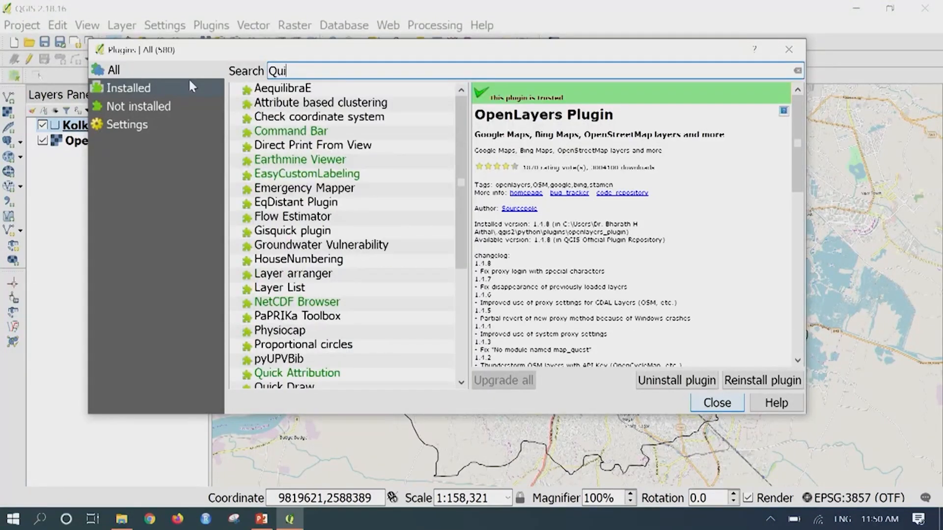
pyautogui.write('ckmap')
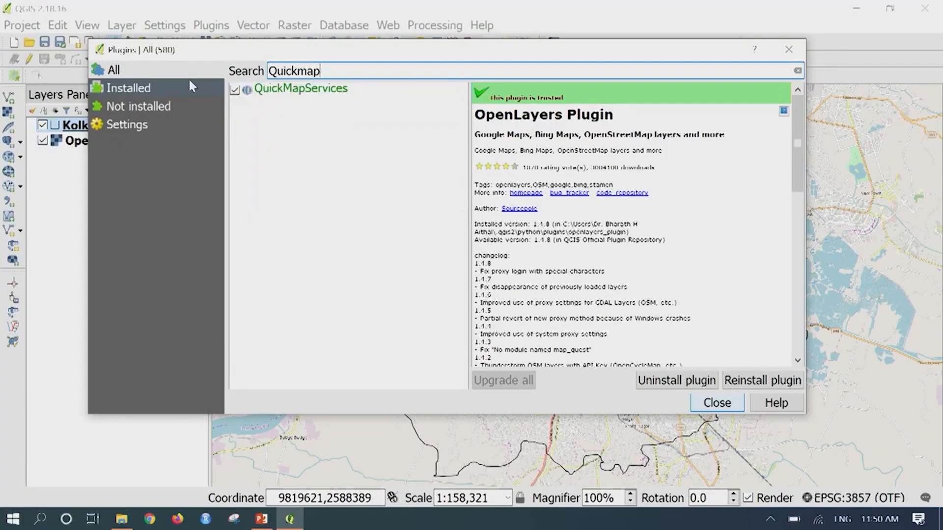
# View the QuickMapServices plugin details and read through its description.
pyautogui.click(325, 93)
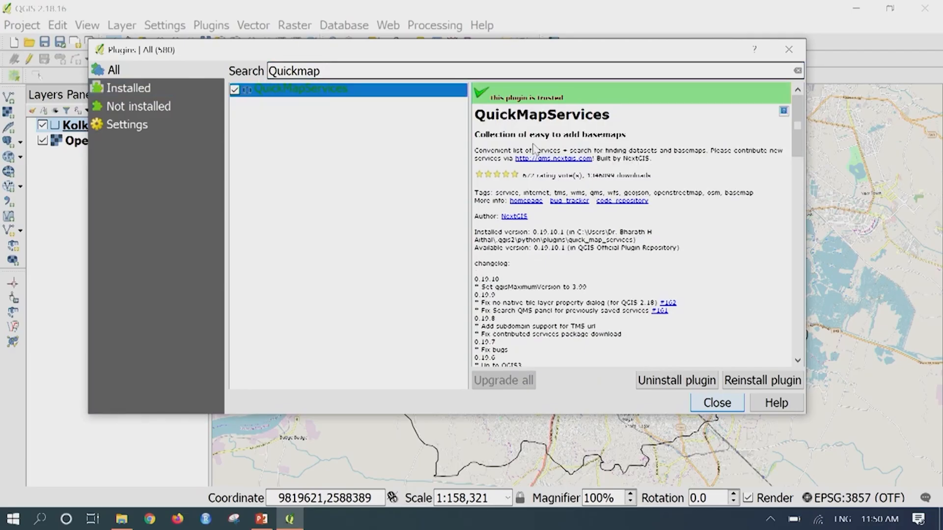
pyautogui.click(480, 138)
pyautogui.moveTo(480, 138); pyautogui.dragTo(651, 157)
pyautogui.click(651, 157)
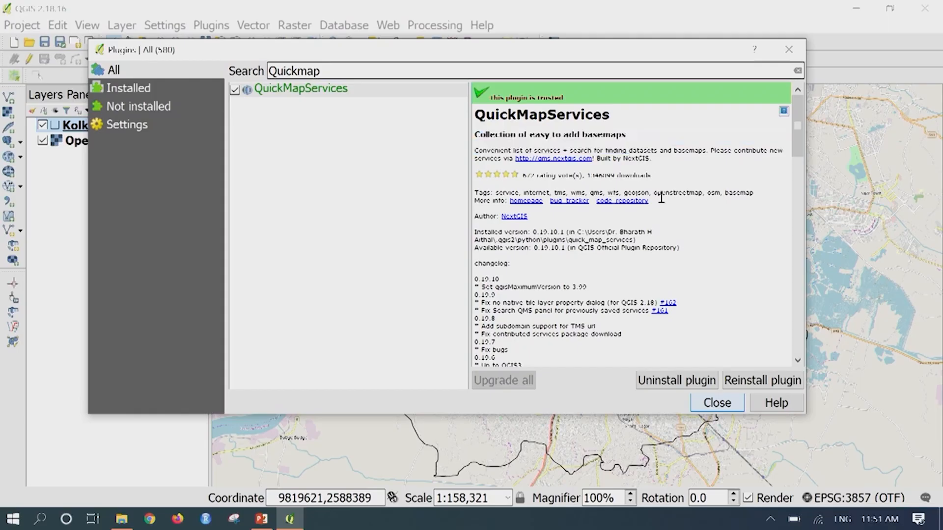
# Close the plugin manager and open the QuickMapServices search for web map services.
pyautogui.click(720, 401)
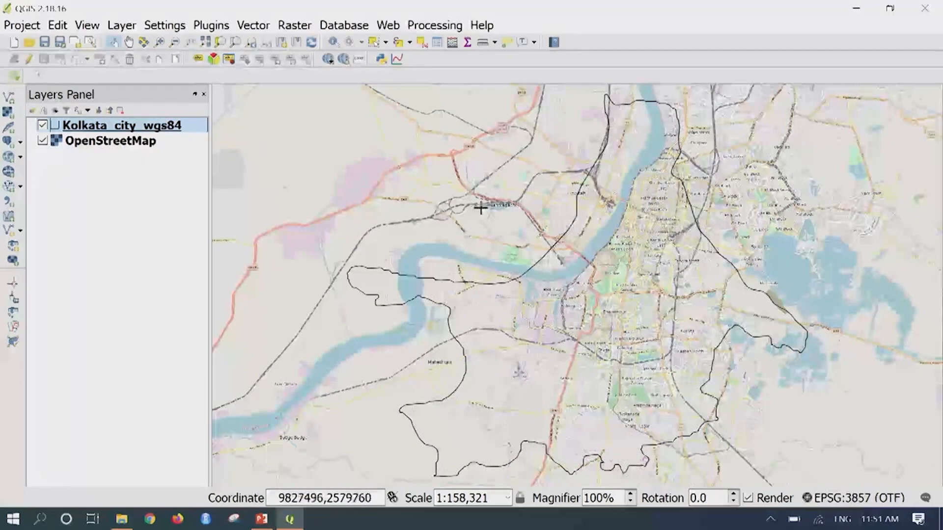
pyautogui.click(391, 27)
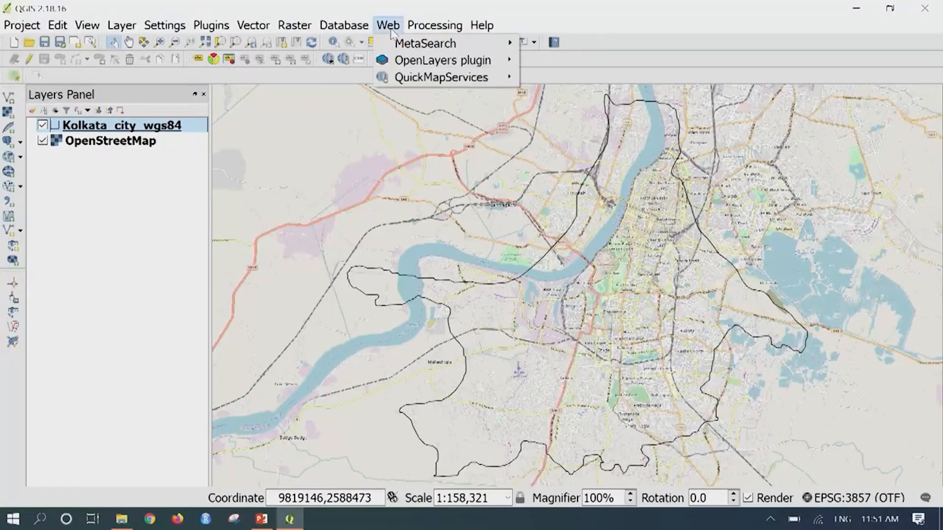
pyautogui.moveTo(443, 80)
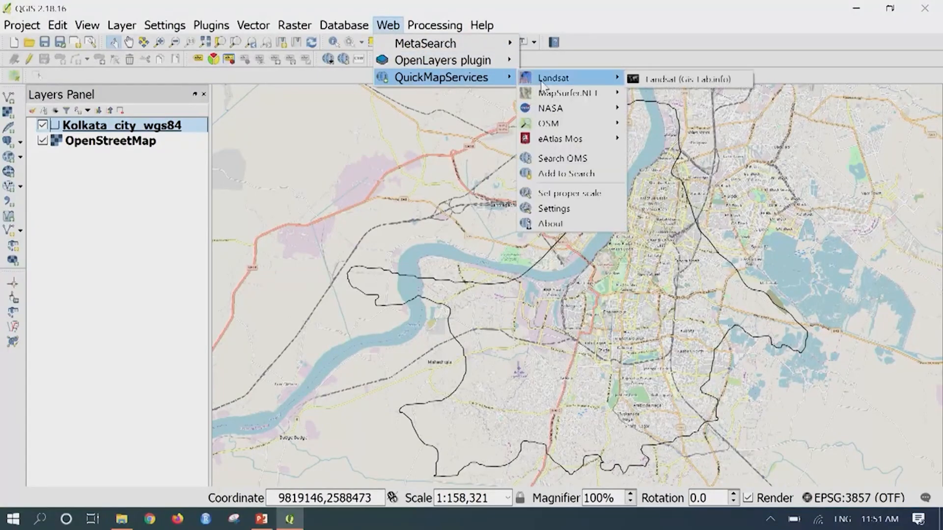
pyautogui.click(565, 163)
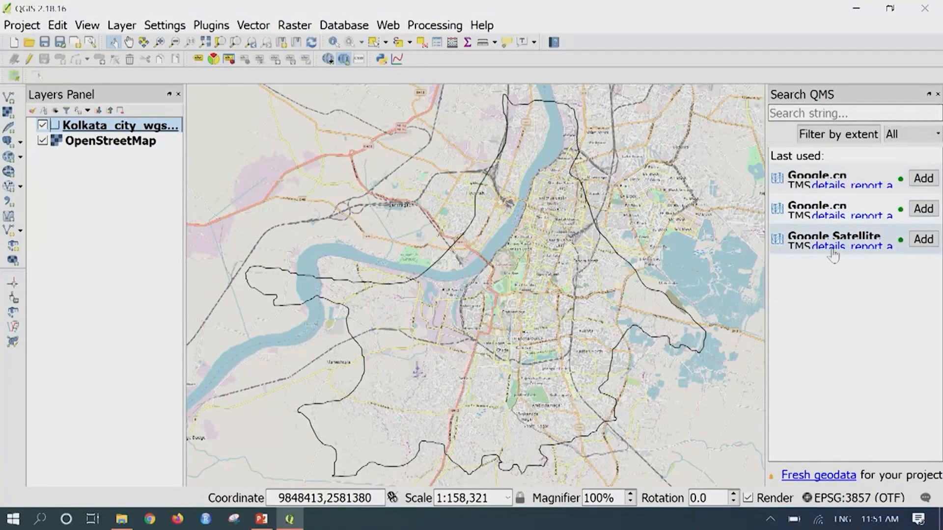
# Add the Google Satellite service as a basemap and hide the OpenStreetMap layer.
pyautogui.click(924, 242)
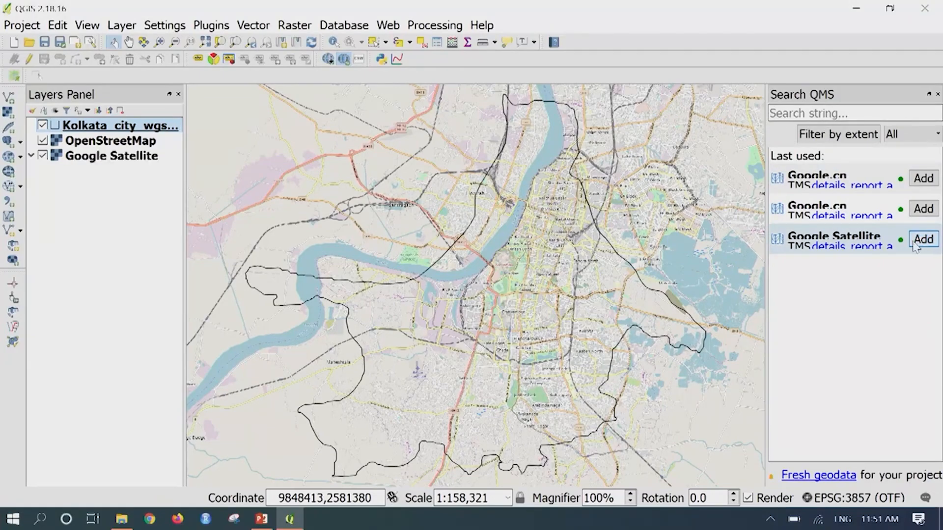
pyautogui.click(121, 157)
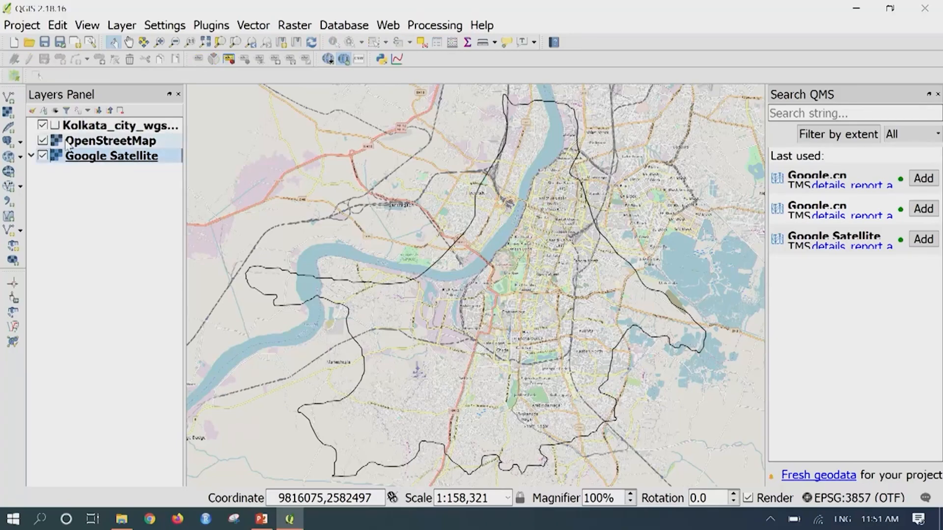
pyautogui.click(42, 141)
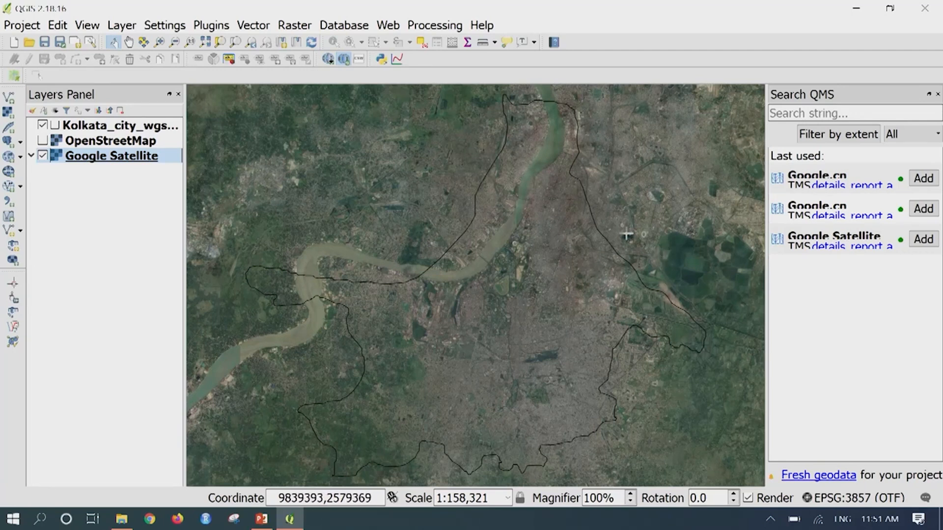
# Search the QMS services for "google" and widen the search panel.
pyautogui.click(805, 115)
pyautogui.write('googl')
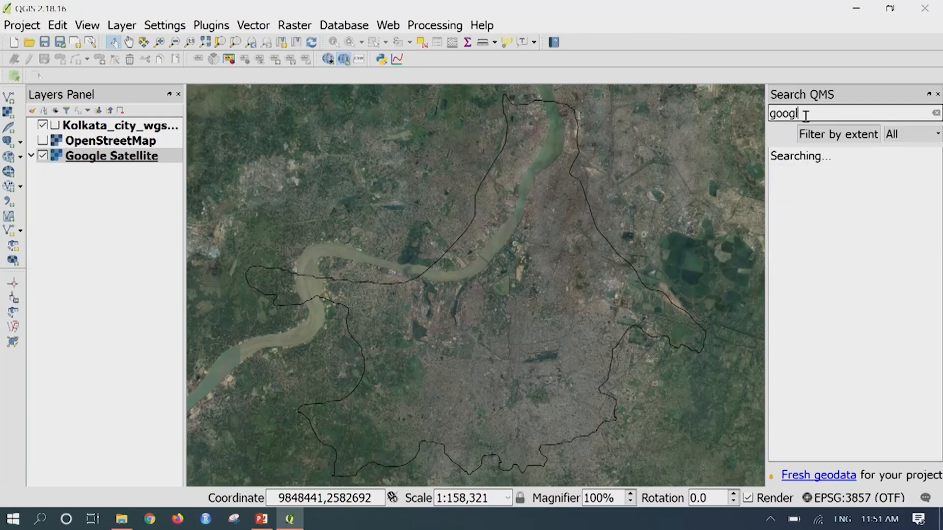
pyautogui.write('e')
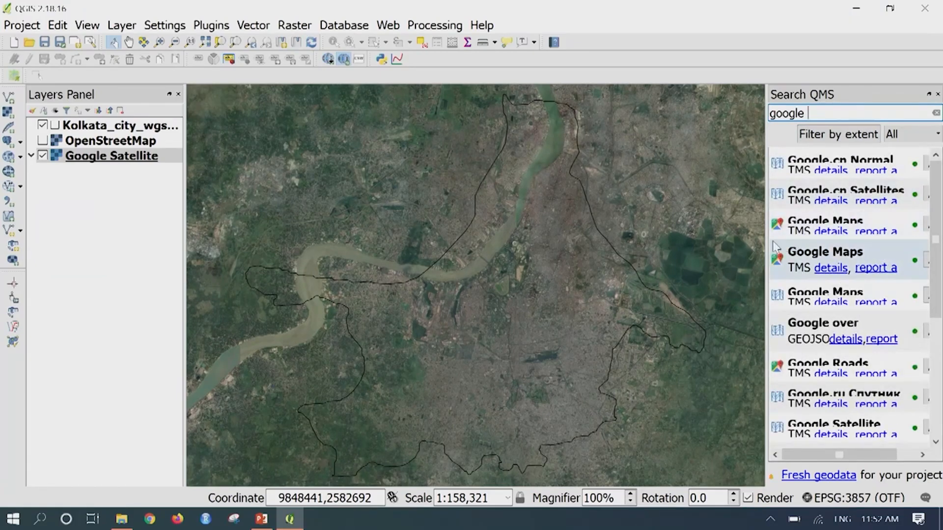
pyautogui.moveTo(764, 236); pyautogui.dragTo(706, 235)
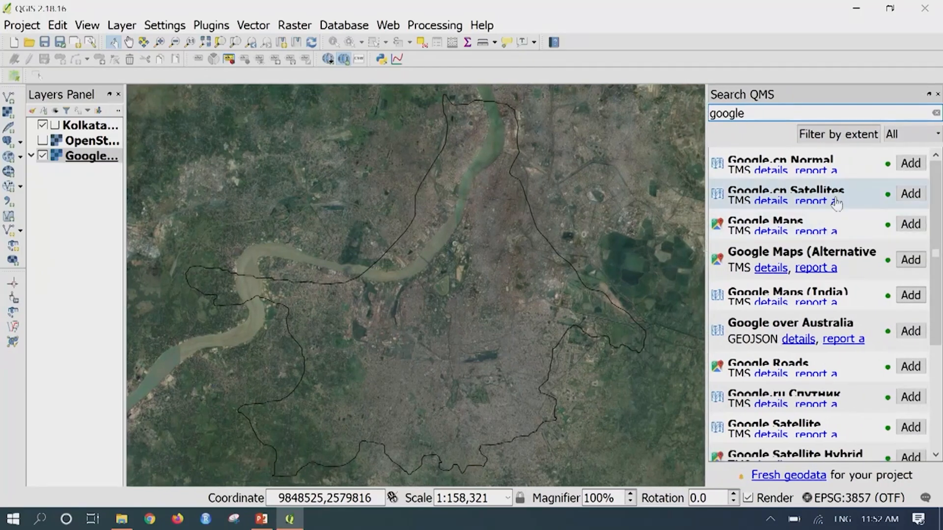
# Add the Google.cn Normal service, hide the Google Satellite layer and widen the Layers Panel.
pyautogui.click(911, 163)
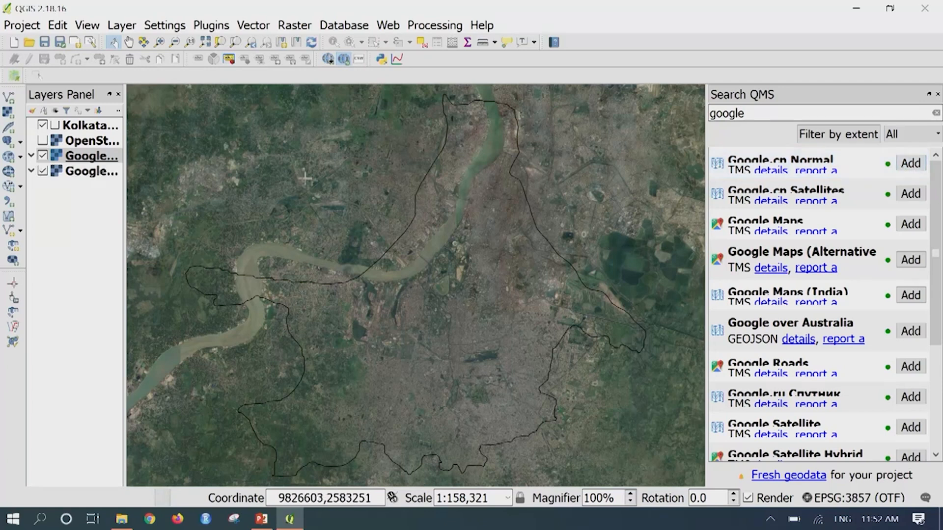
pyautogui.click(43, 157)
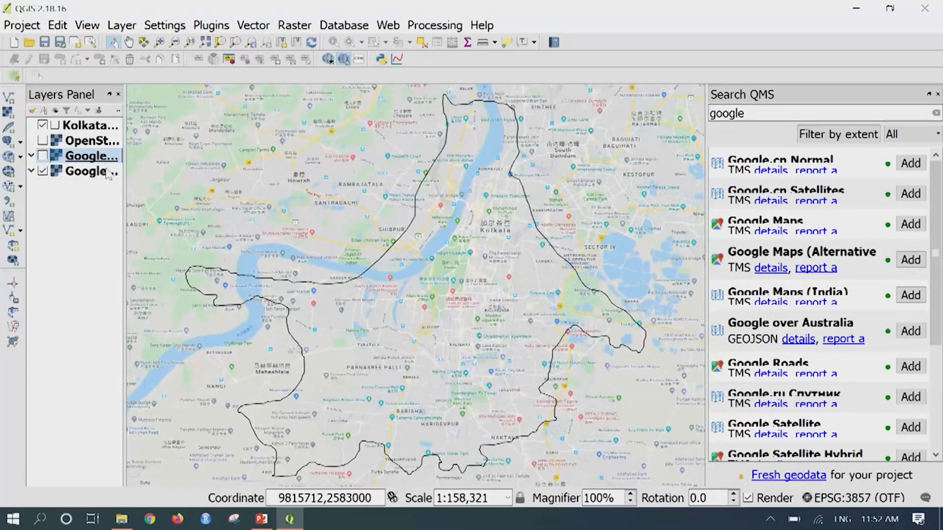
pyautogui.moveTo(124, 183); pyautogui.dragTo(184, 189)
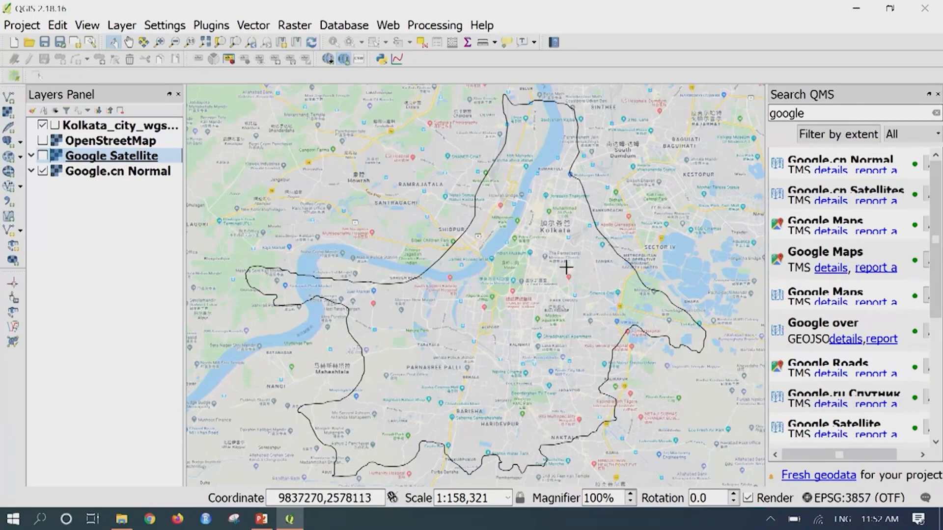
# Compare the basemaps at street level by showing only Google Satellite, followed by only OpenStreetMap, beneath the city boundary.
pyautogui.scroll(4, 564, 244)
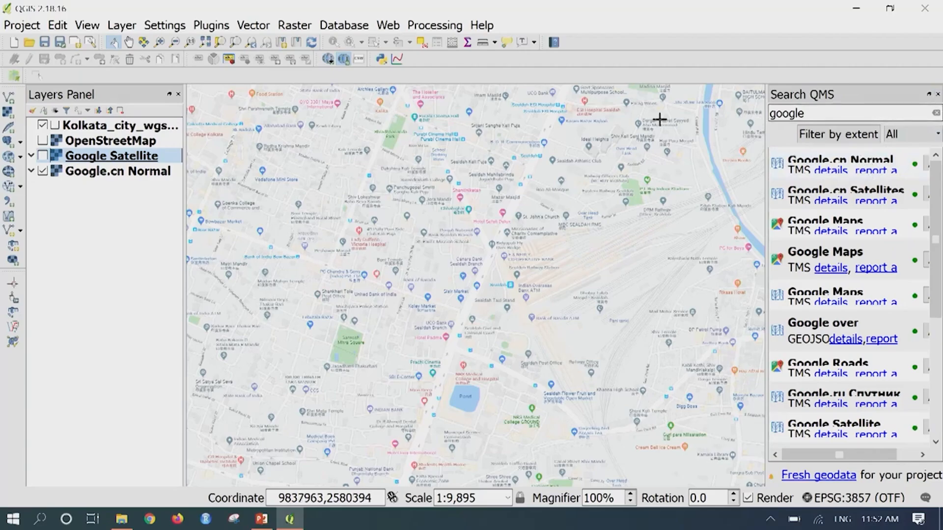
pyautogui.click(43, 156)
pyautogui.click(43, 171)
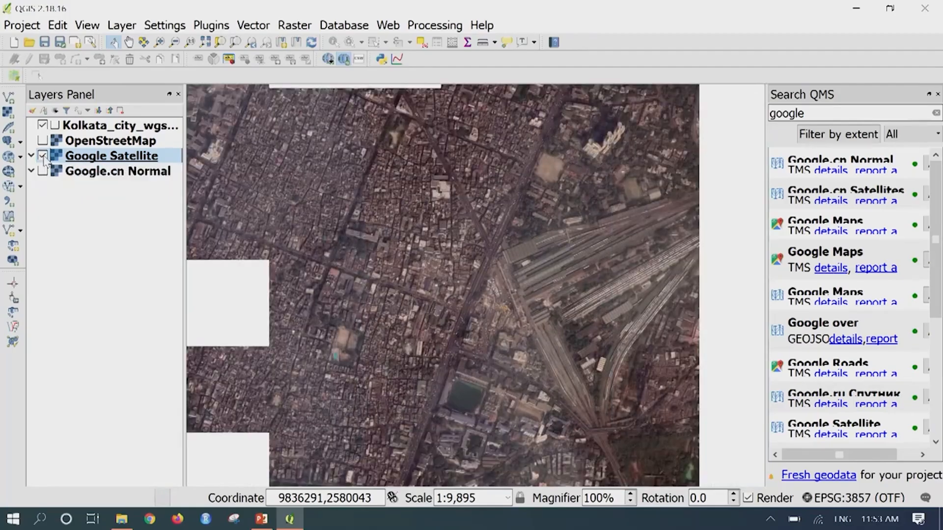
pyautogui.click(43, 157)
pyautogui.click(43, 142)
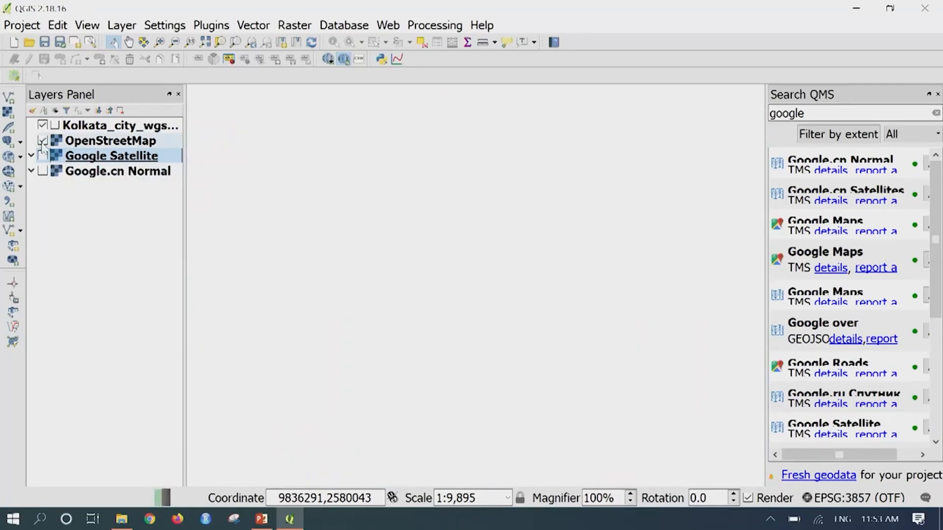
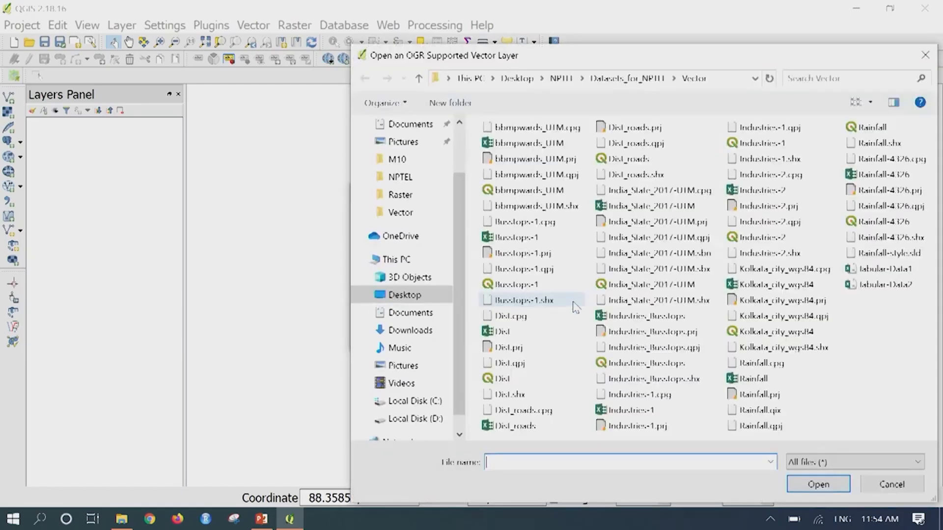
# Load the Kolkata_city_wgs84 vector layer from the Datasets_for_NPTEL Vector folder into the empty project.
pyautogui.moveTo(658, 24); pyautogui.dragTo(484, 13)
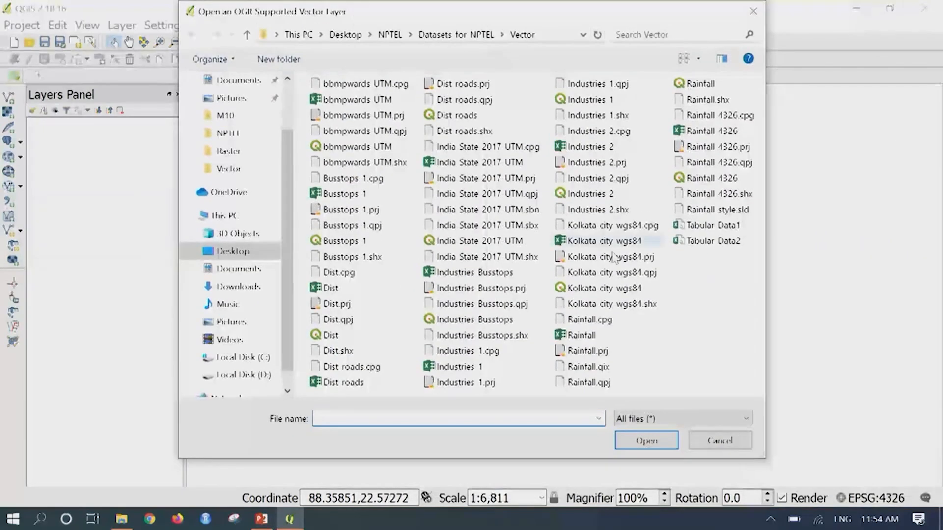
pyautogui.doubleClick(628, 291)
pyautogui.click(483, 334)
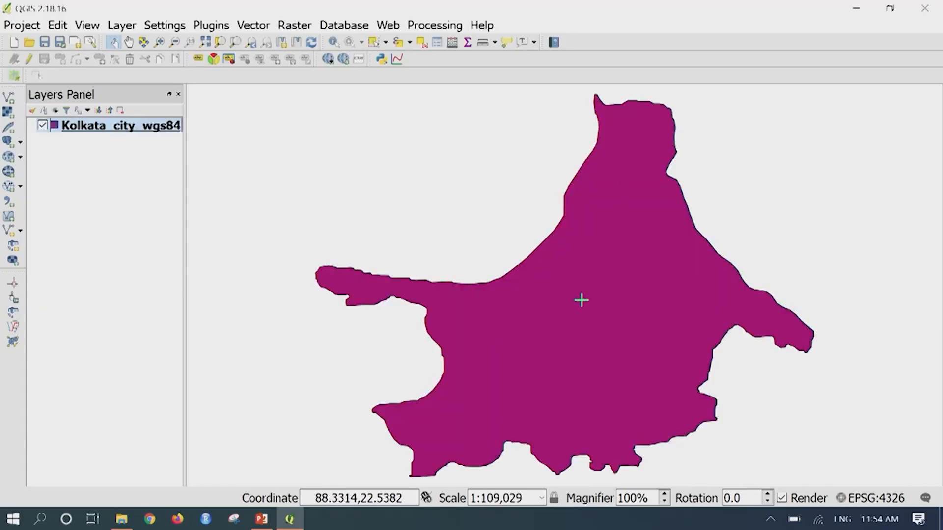
# Set the Kolkata_city_wgs84 layer's symbol layer type to Outline: Simple line and apply the style.
pyautogui.rightClick(150, 126)
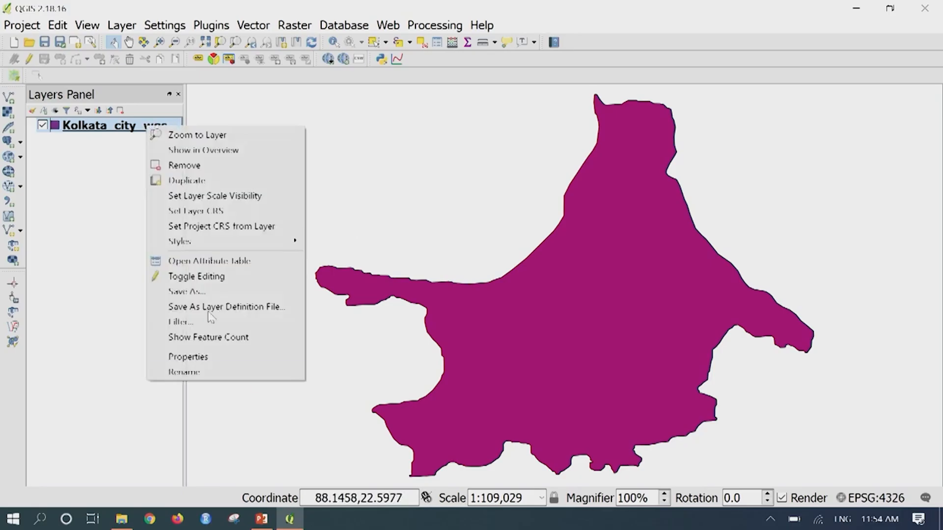
pyautogui.click(252, 360)
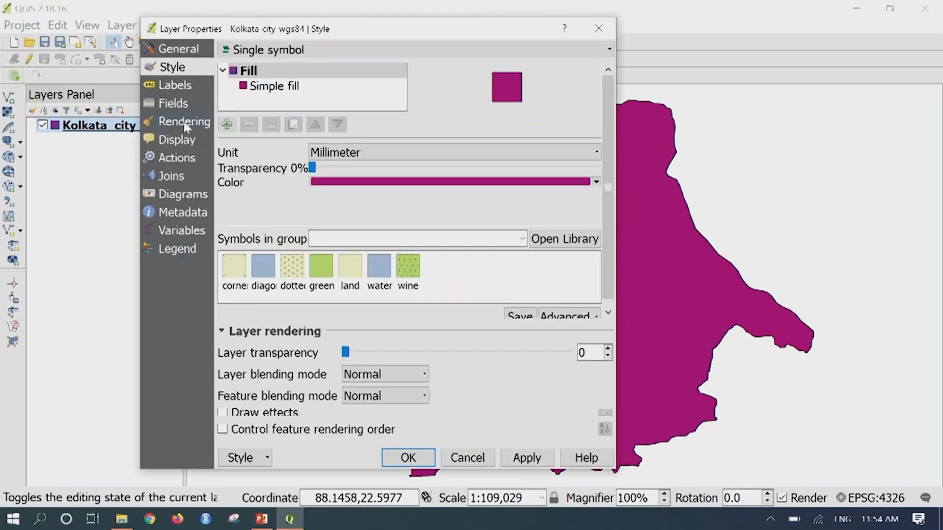
pyautogui.click(307, 88)
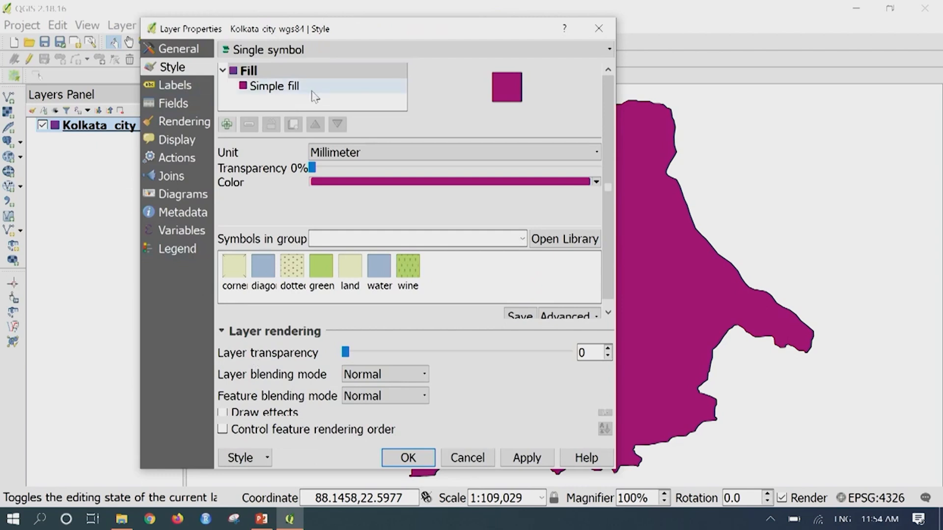
pyautogui.click(521, 153)
pyautogui.scroll(-1, 518, 194)
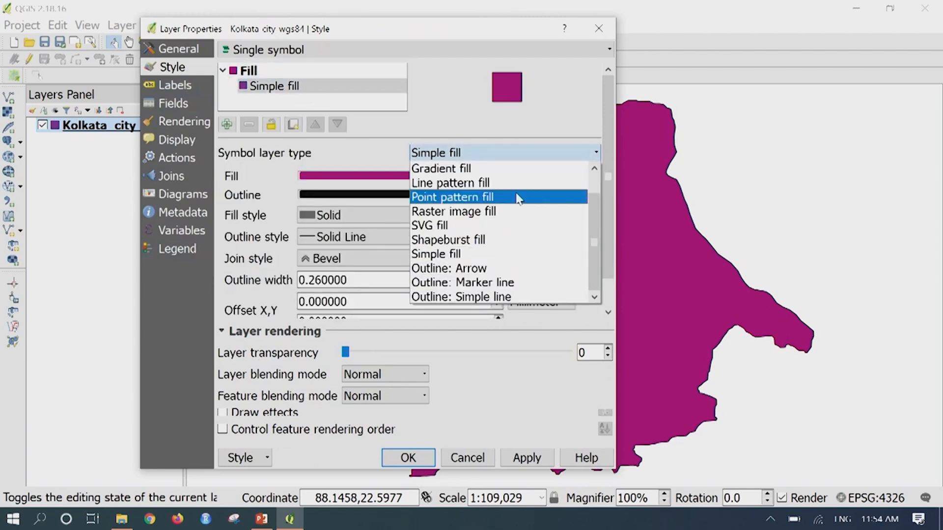
pyautogui.click(511, 296)
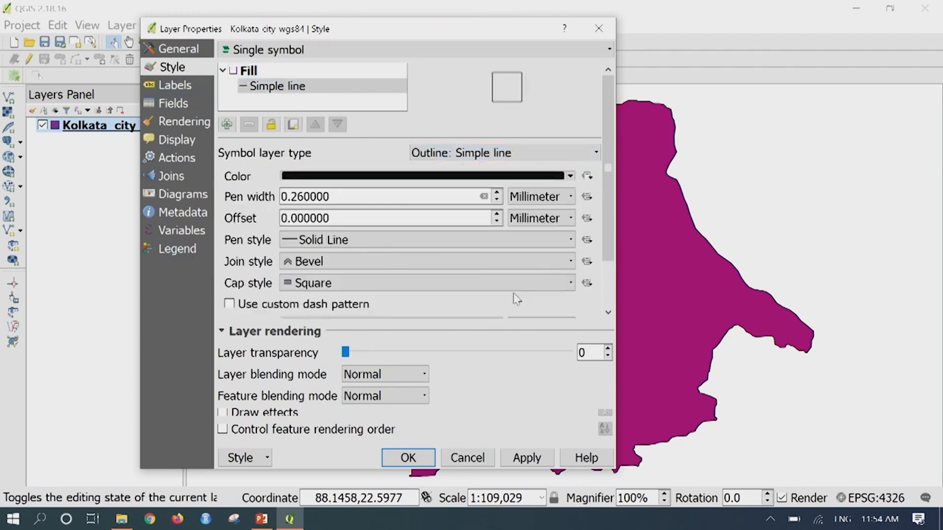
pyautogui.click(526, 457)
pyautogui.click(410, 458)
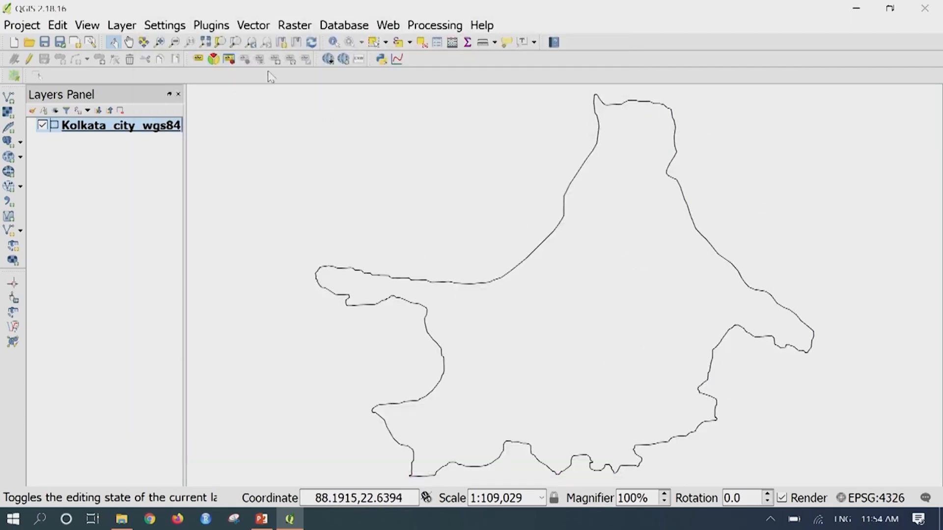
# Set up an OpenStreetMap data download using the Kolkata_city_wgs84 layer's extent, and switch the extent option to Manual.
pyautogui.click(253, 26)
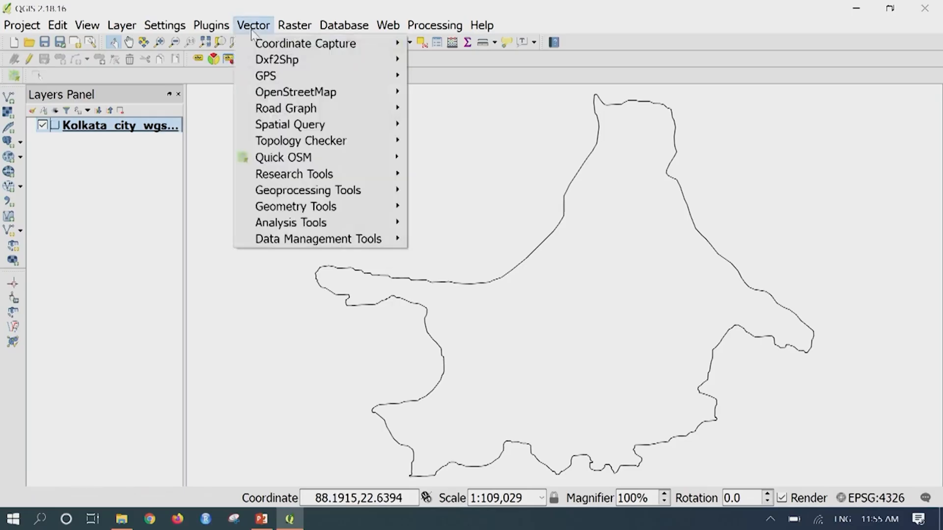
pyautogui.moveTo(326, 92)
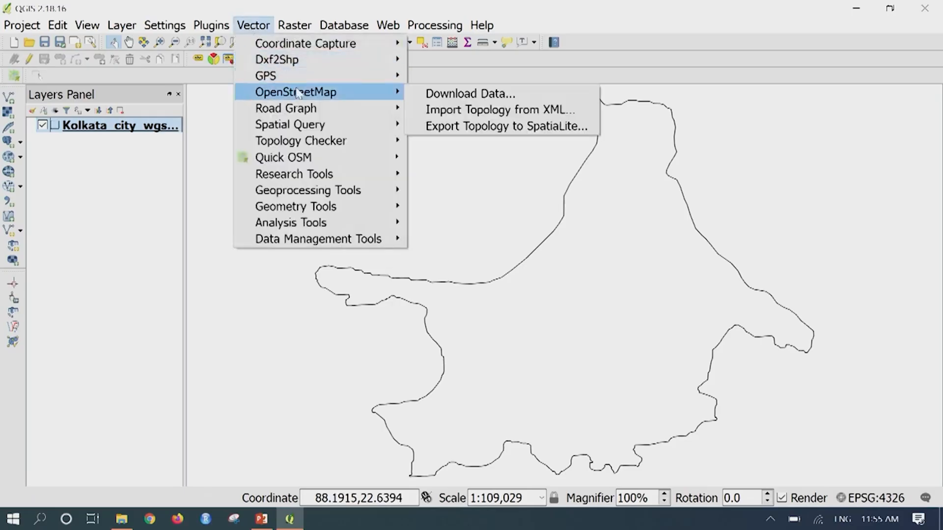
pyautogui.click(454, 100)
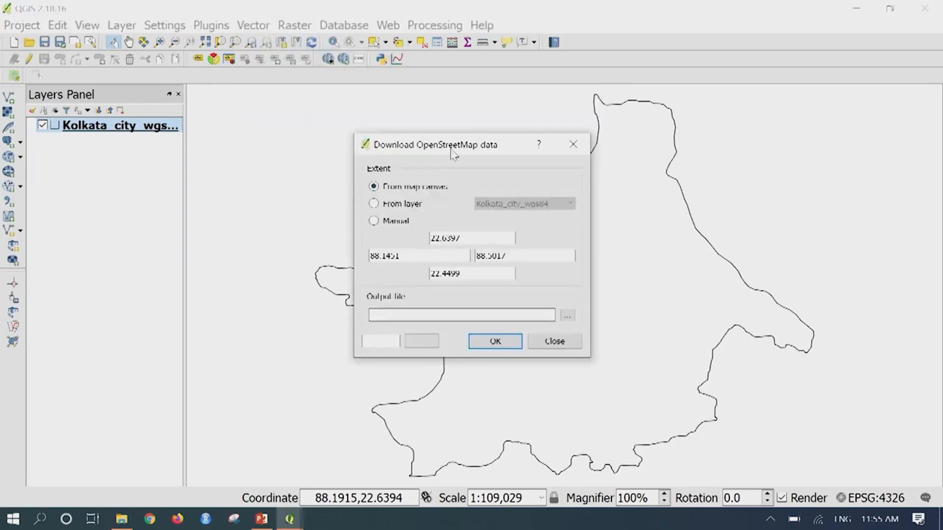
pyautogui.moveTo(454, 153); pyautogui.dragTo(433, 105)
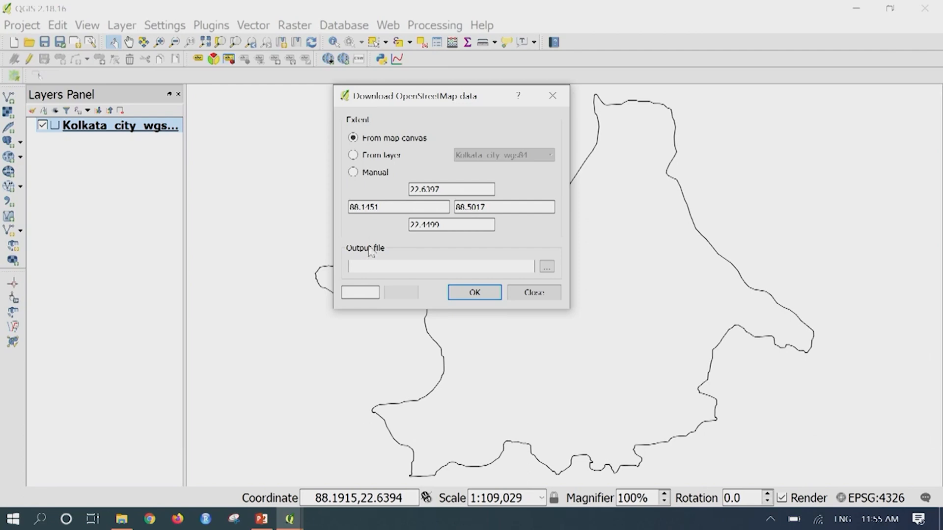
pyautogui.click(385, 158)
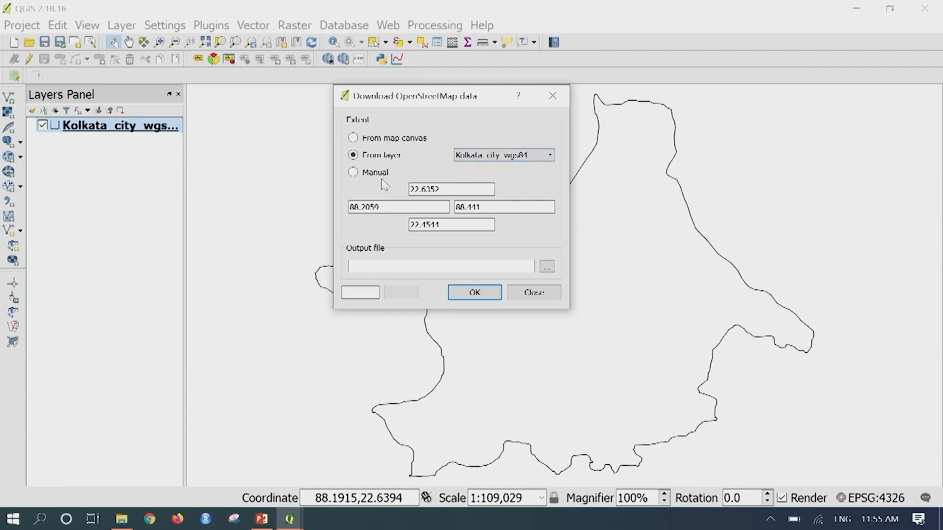
pyautogui.click(353, 172)
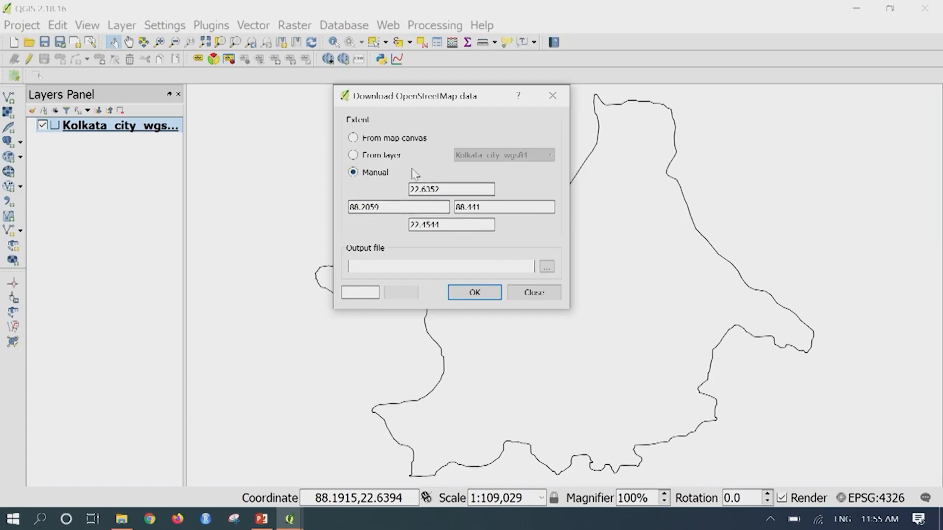
# Set the download's output file to kolkata_data in OpenStreetMap (*.osm) format, inside the NPTEL folder on the Desktop.
pyautogui.click(550, 270)
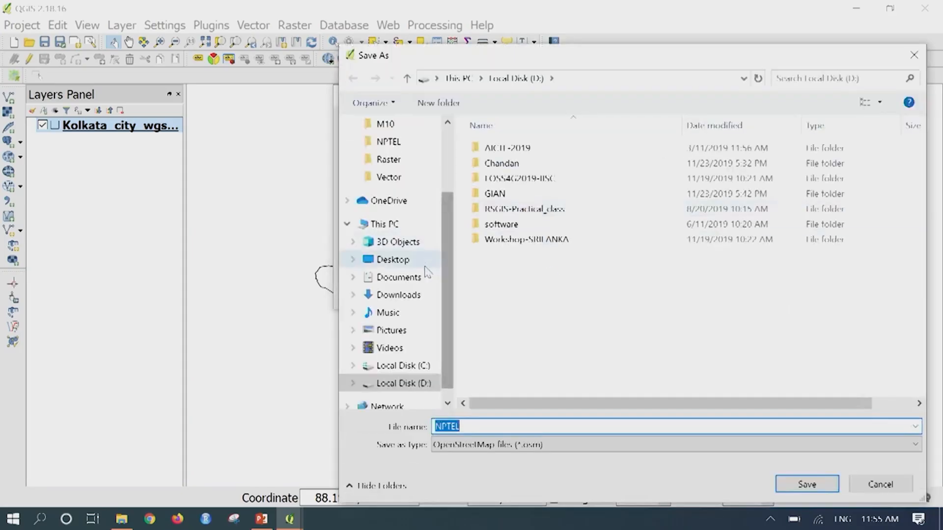
pyautogui.click(411, 260)
pyautogui.doubleClick(514, 165)
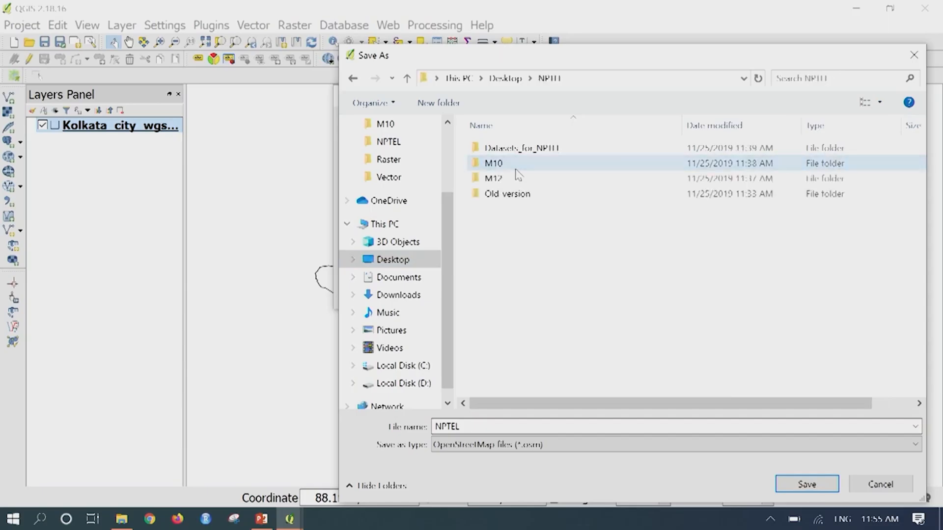
pyautogui.doubleClick(505, 425)
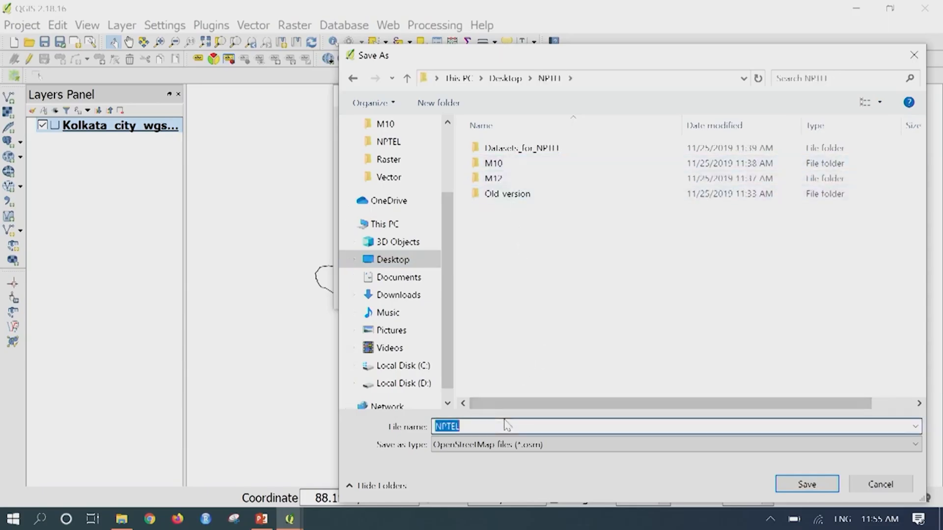
pyautogui.write('kolkata data')
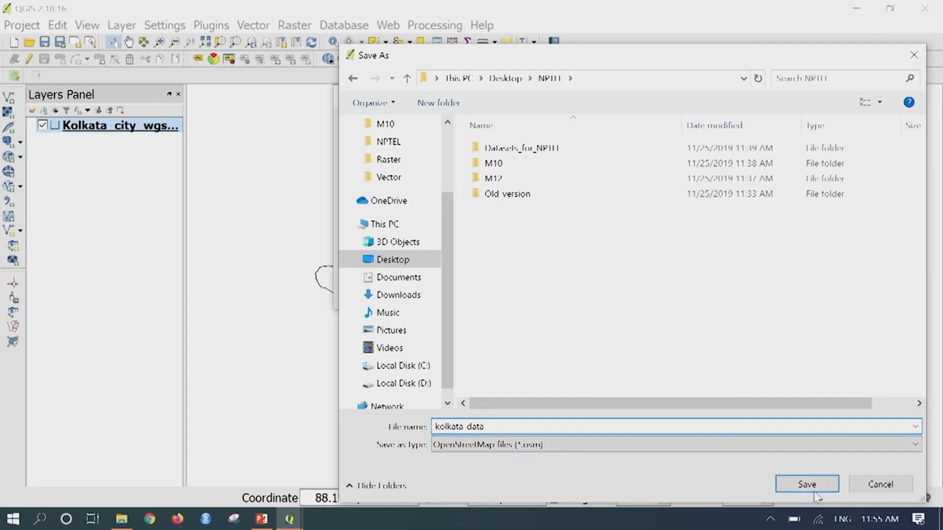
pyautogui.click(813, 491)
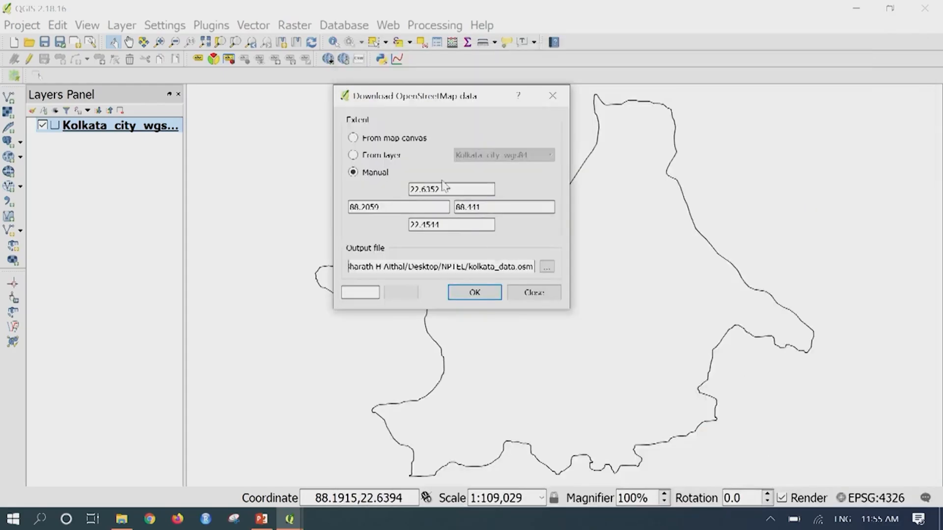
# Switch the extent back to the Kolkata_city_wgs84 layer and download the OpenStreetMap data.
pyautogui.click(393, 157)
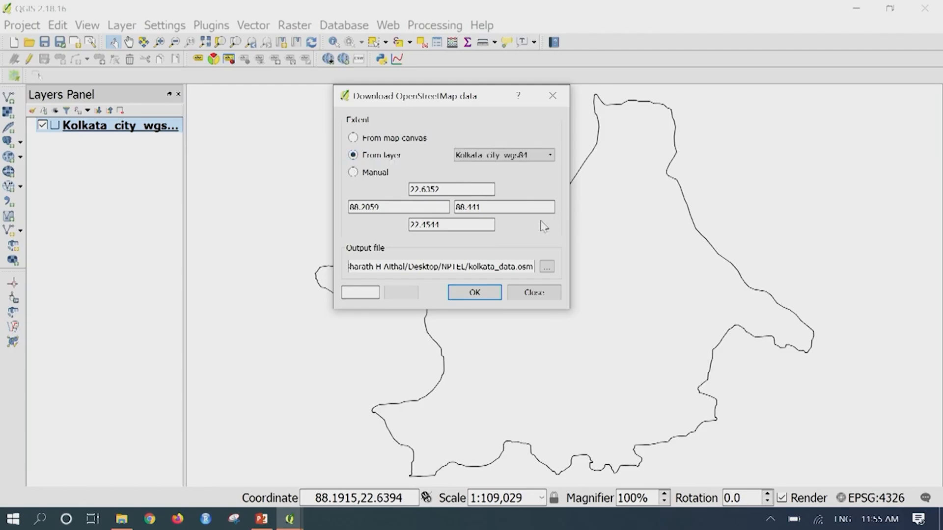
pyautogui.click(474, 292)
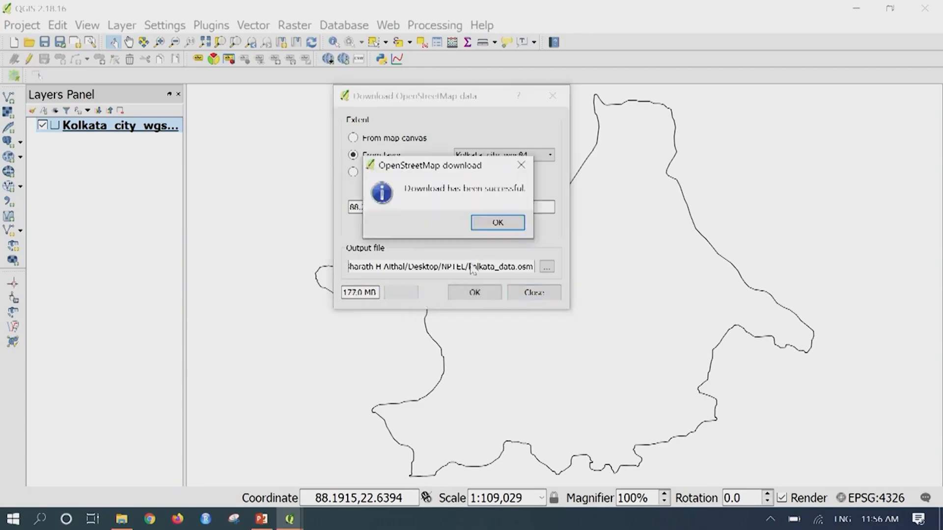
pyautogui.click(505, 230)
pyautogui.click(540, 294)
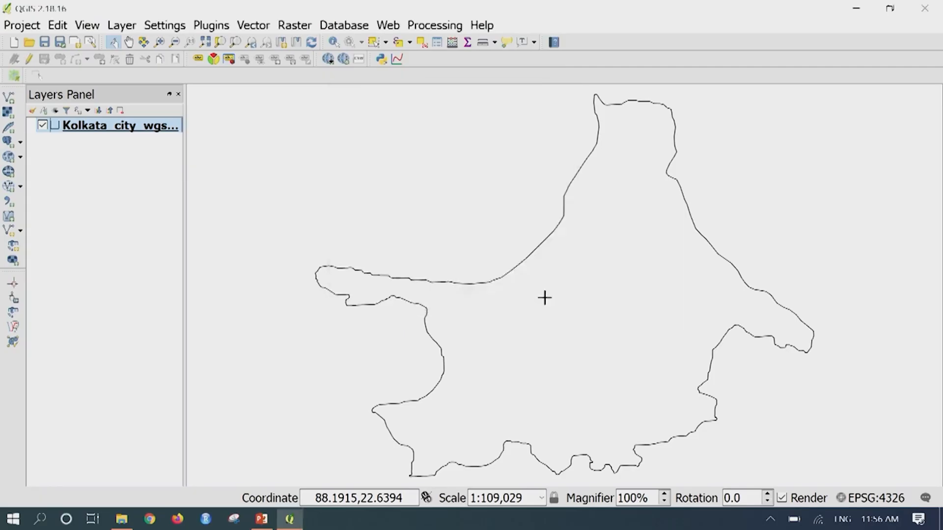
# Import the OpenStreetMap topology from kolkata_data.osm into the SpatiaLite database kolkata_data.osm.db, creating the connection kolkata_data.
pyautogui.click(256, 27)
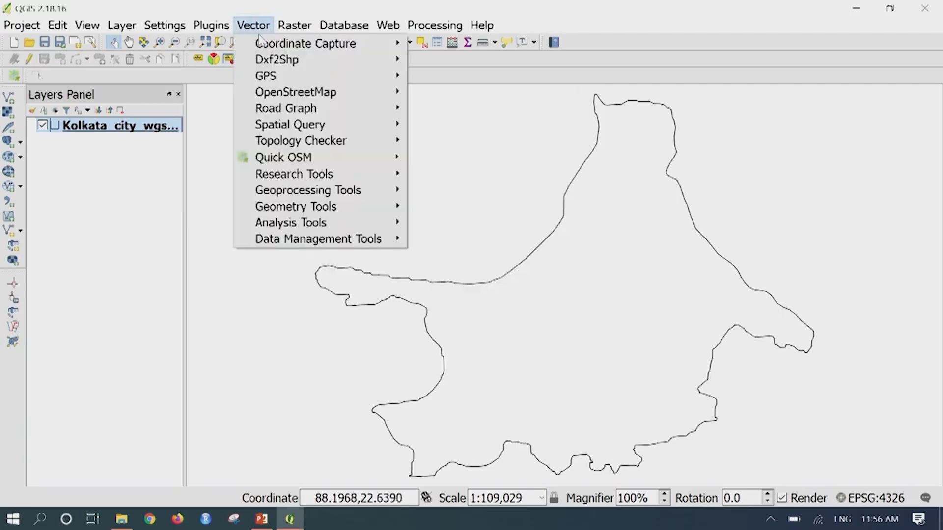
pyautogui.moveTo(343, 94)
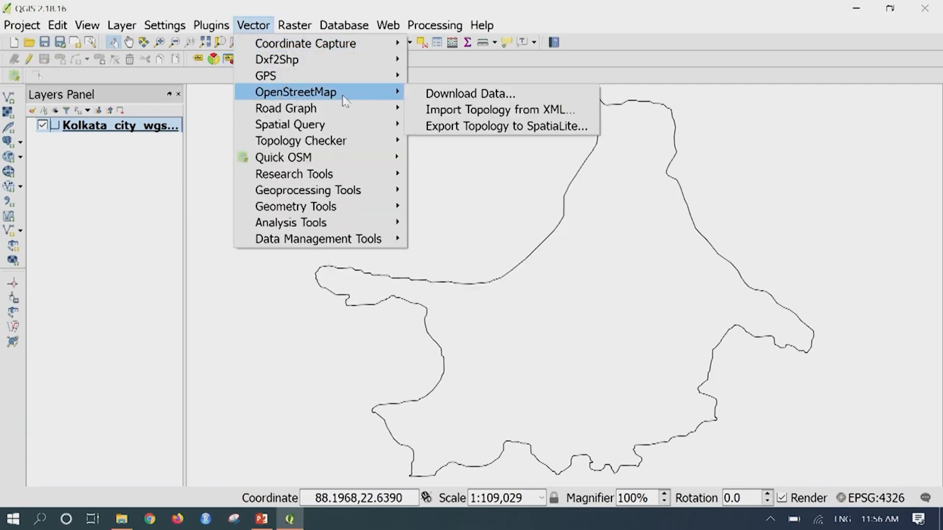
pyautogui.click(469, 114)
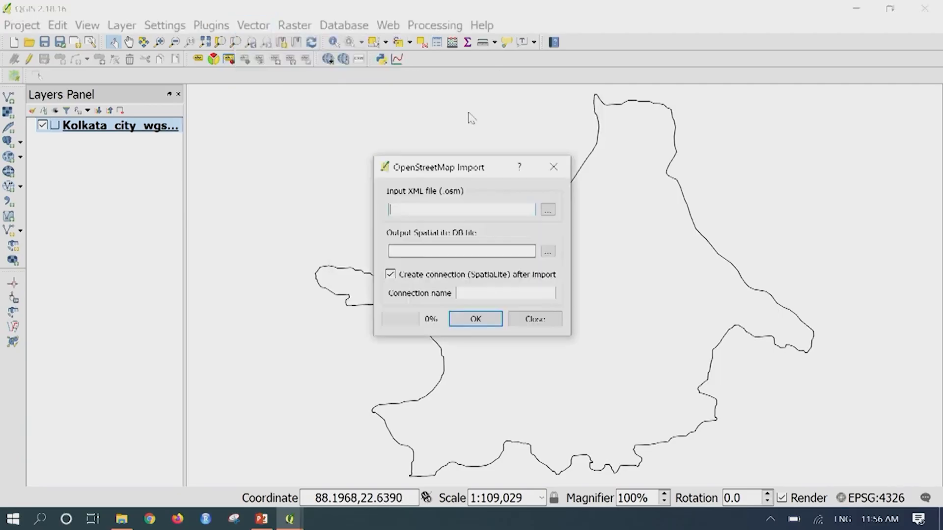
pyautogui.click(547, 210)
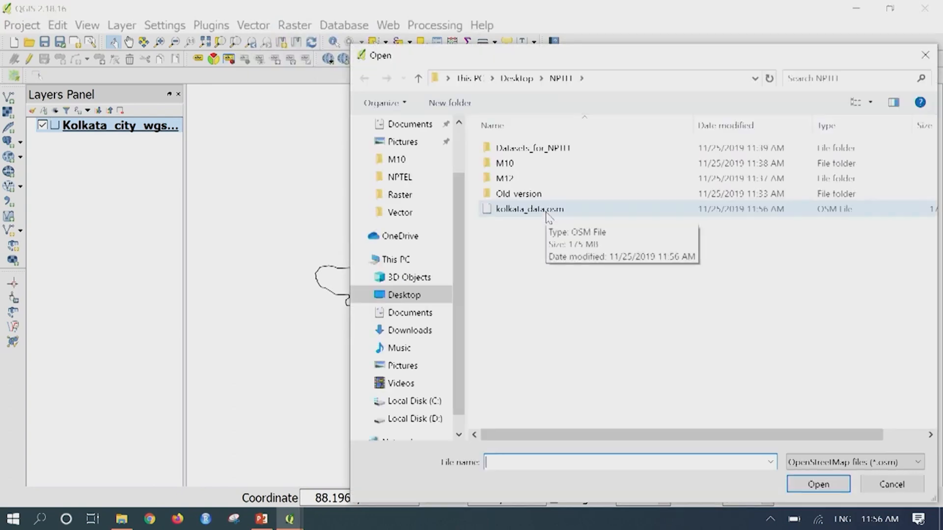
pyautogui.doubleClick(547, 211)
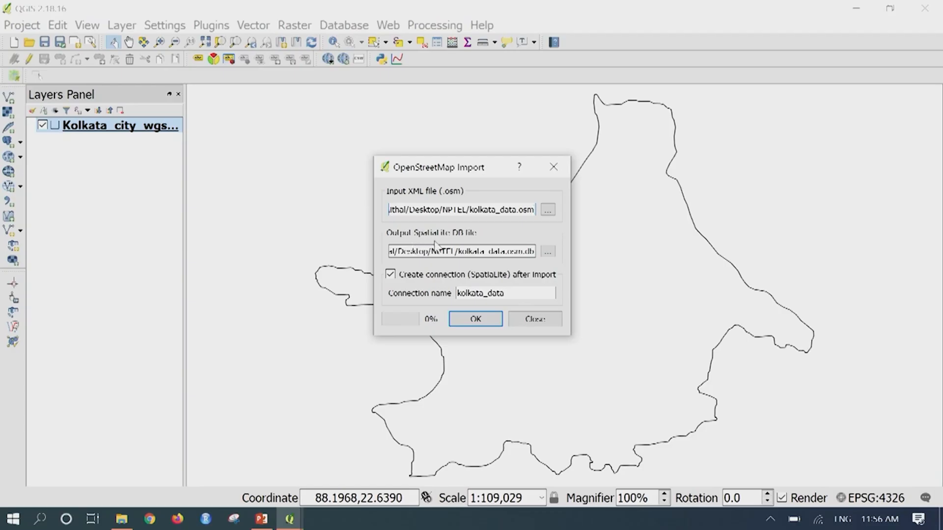
pyautogui.click(486, 322)
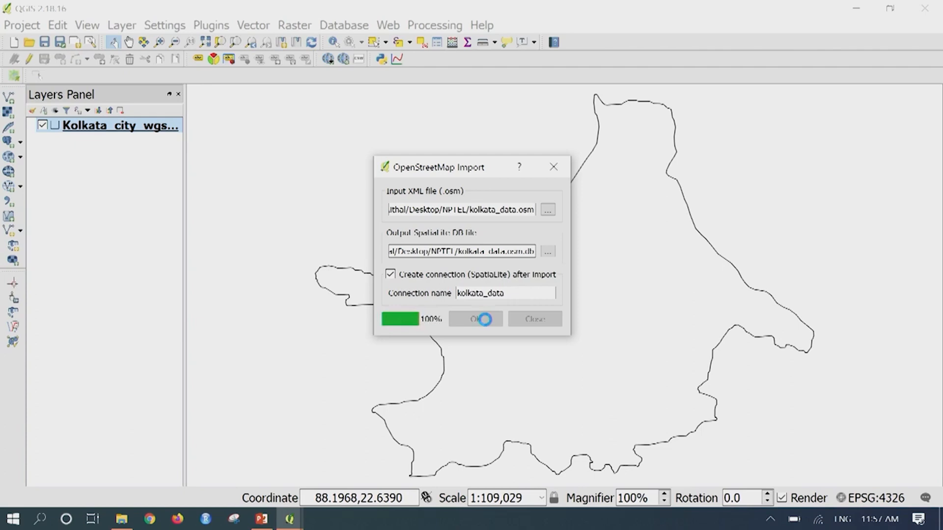
pyautogui.click(560, 217)
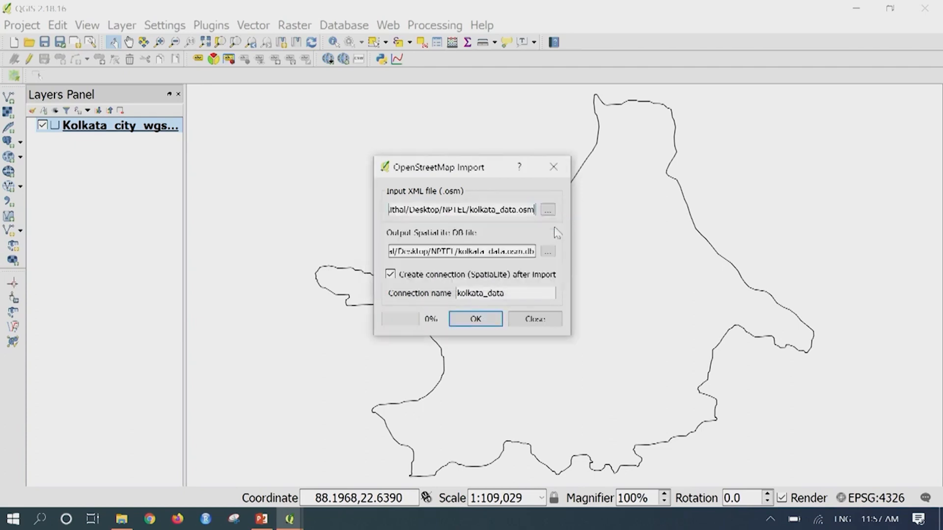
pyautogui.click(553, 167)
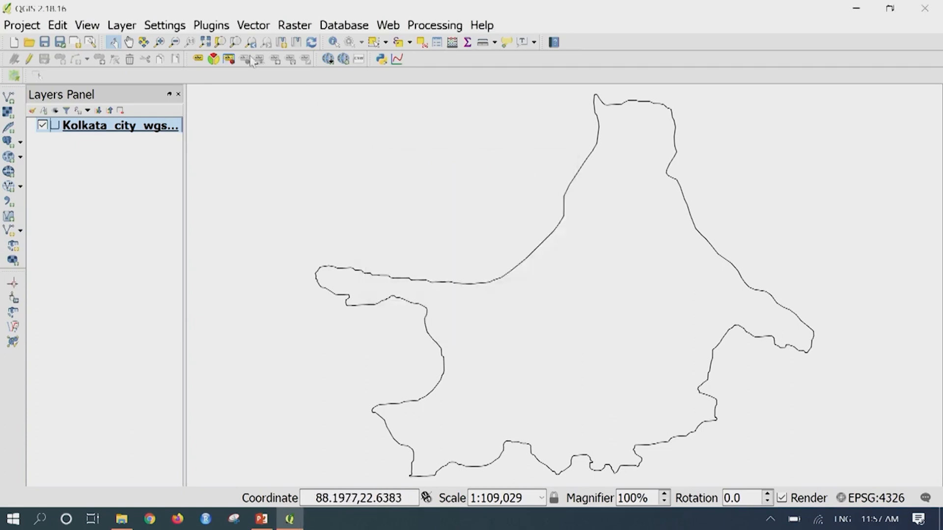
# Start an OpenStreetMap topology export to SpatiaLite with the kolkata_data.osm.db database from the NPTEL folder as input.
pyautogui.click(253, 26)
pyautogui.moveTo(350, 104)
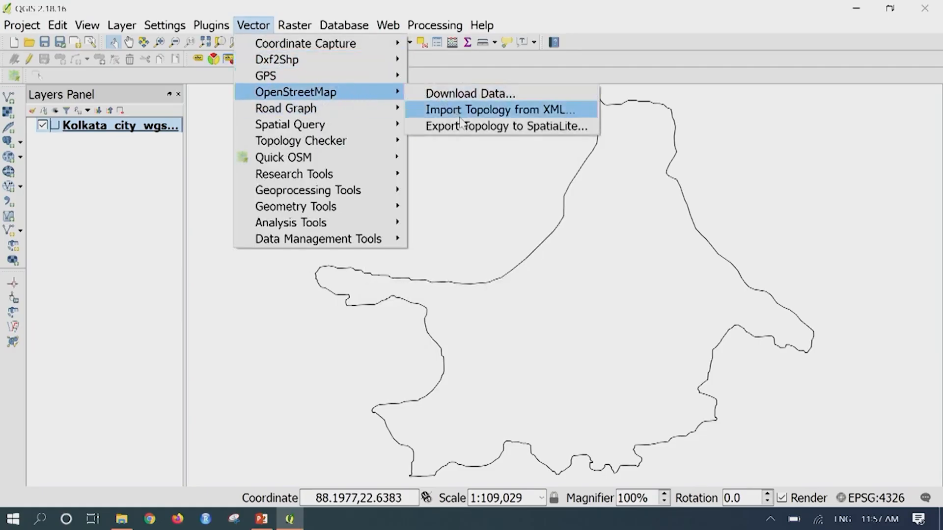
pyautogui.click(478, 127)
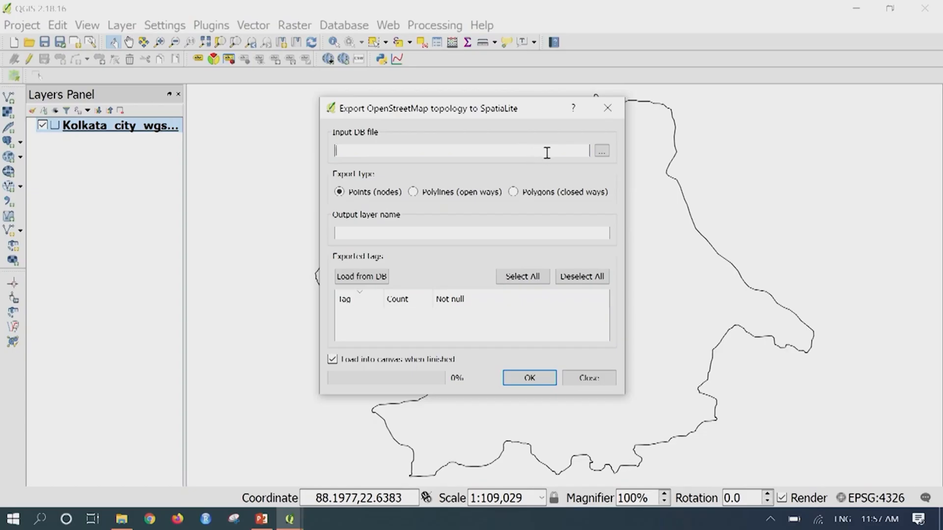
pyautogui.click(601, 151)
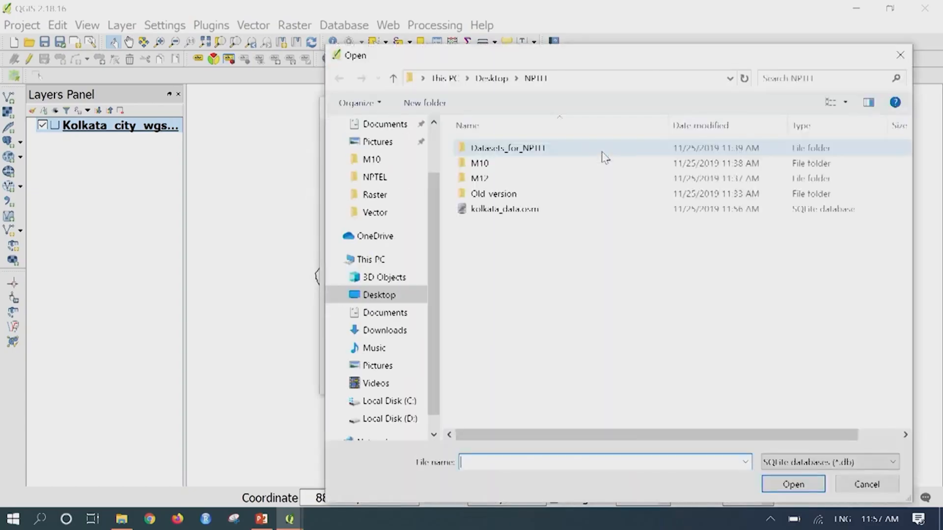
pyautogui.click(533, 216)
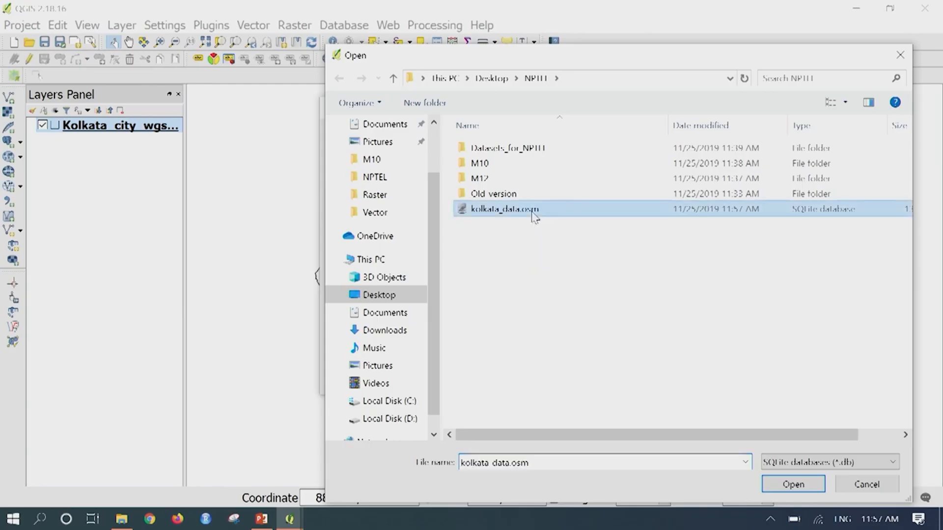
pyautogui.doubleClick(535, 216)
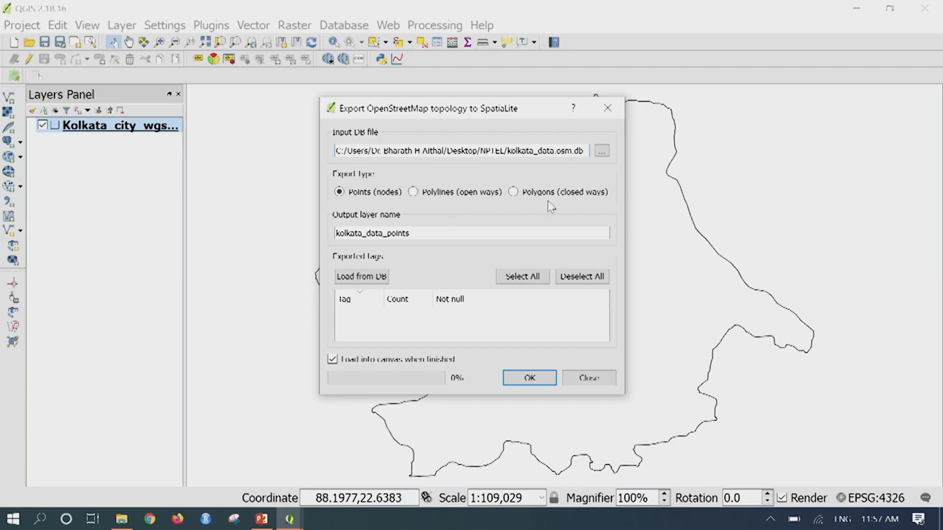
# Set the export type to Polylines (open ways) and load the available tags from the database, enlarging the dialog to show them.
pyautogui.click(430, 198)
pyautogui.click(374, 284)
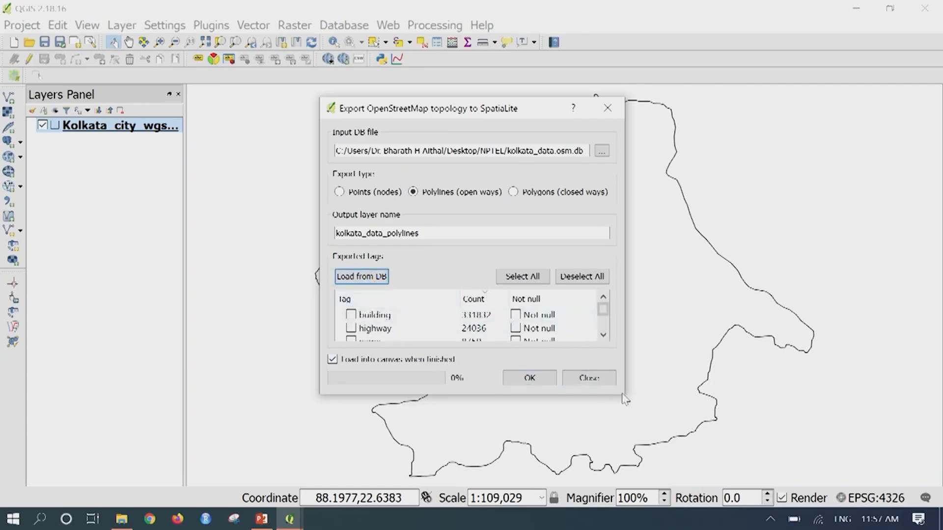
pyautogui.moveTo(620, 398); pyautogui.dragTo(661, 499)
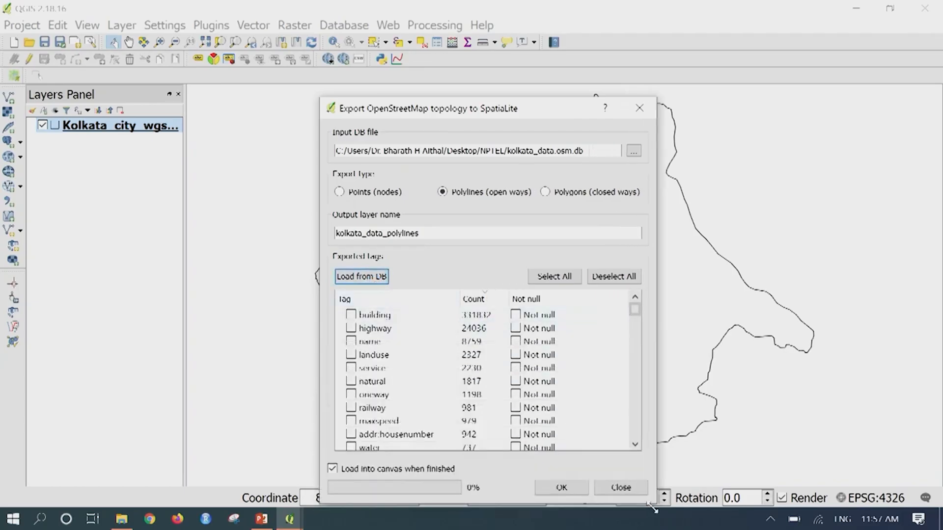
pyautogui.moveTo(526, 116); pyautogui.dragTo(495, 20)
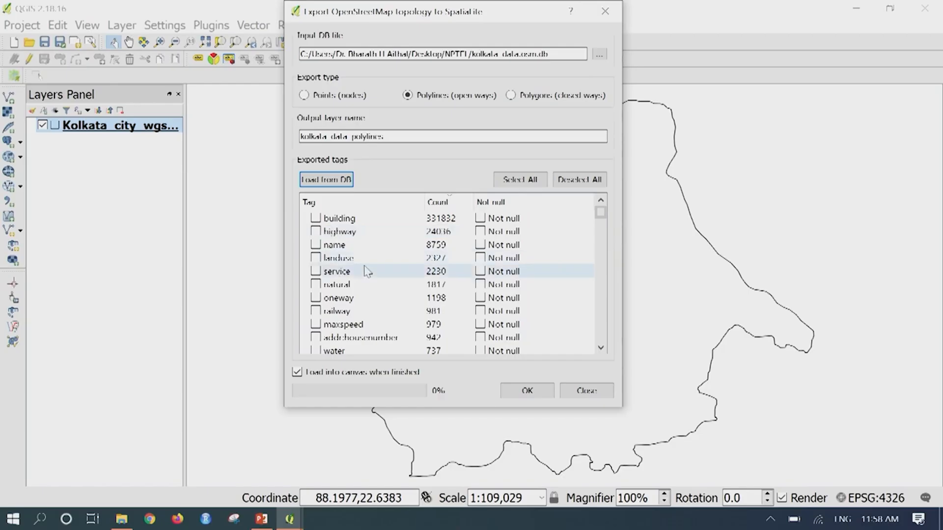
# Include the highway tag and export the kolkata_data_polylines layer into the map canvas.
pyautogui.click(316, 231)
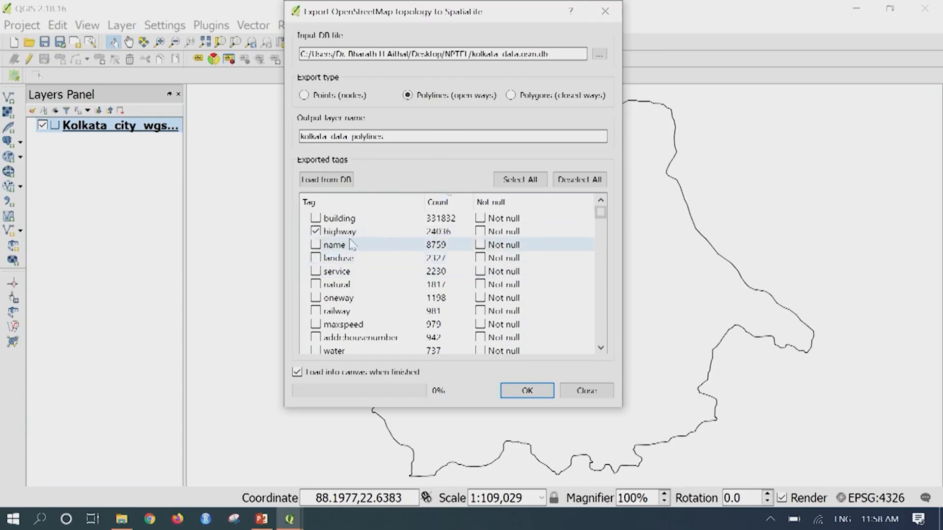
pyautogui.click(527, 383)
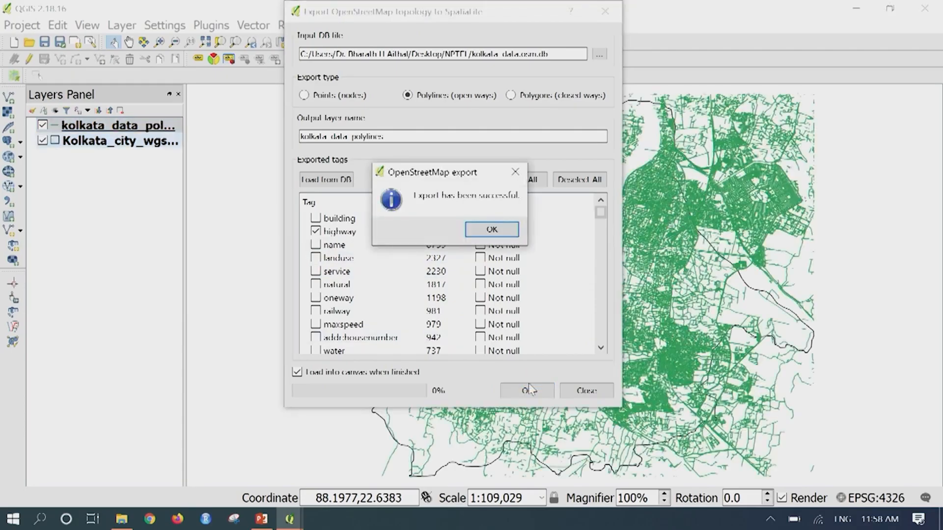
pyautogui.click(516, 233)
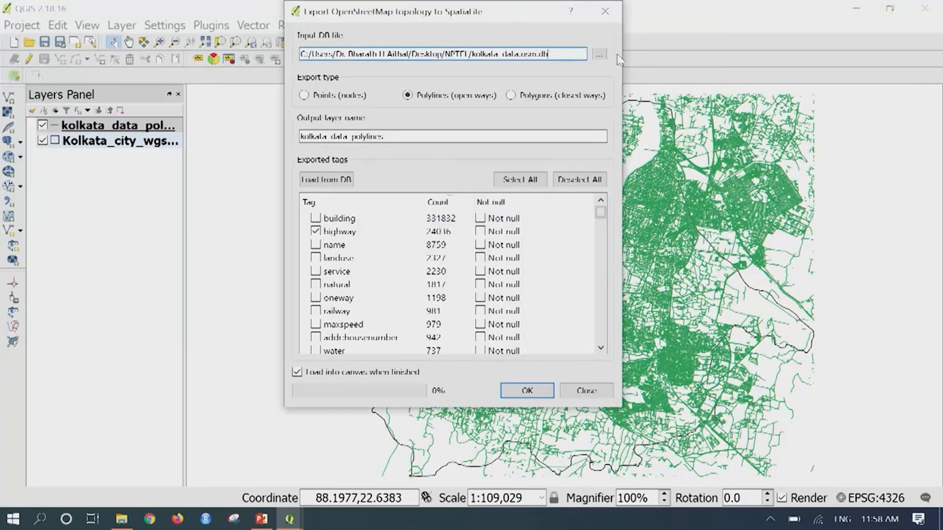
pyautogui.click(605, 11)
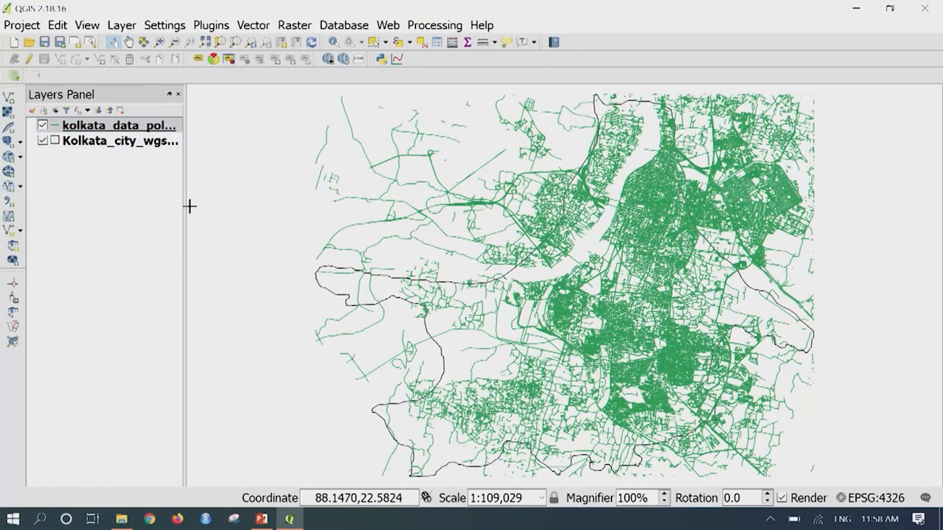
# Widen the layer list and set the outline color of the Kolkata_city_wgs84 boundary's simple line to red.
pyautogui.moveTo(185, 205); pyautogui.dragTo(253, 215)
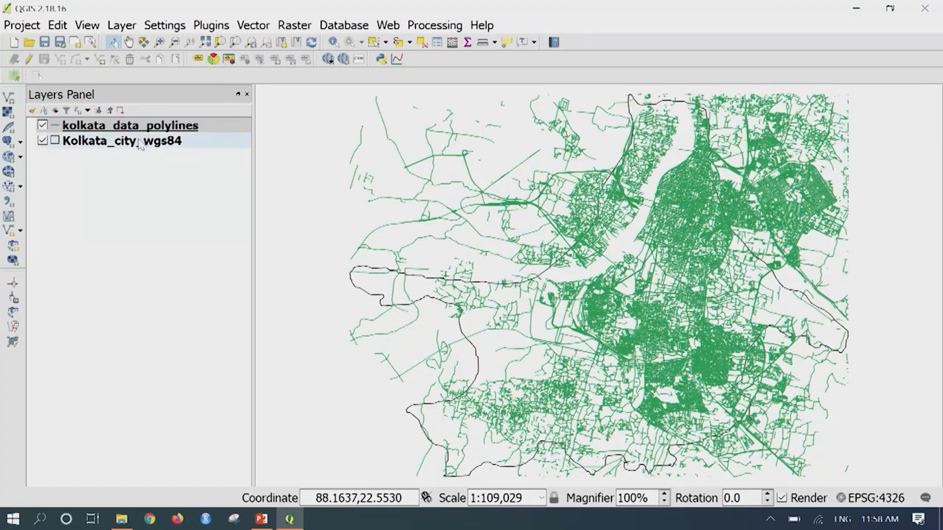
pyautogui.click(105, 147)
pyautogui.rightClick(106, 148)
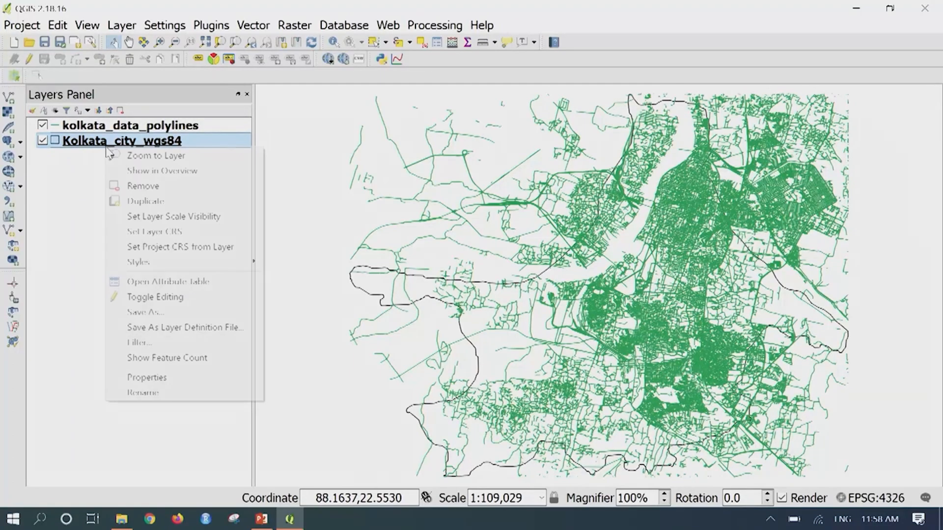
pyautogui.click(191, 382)
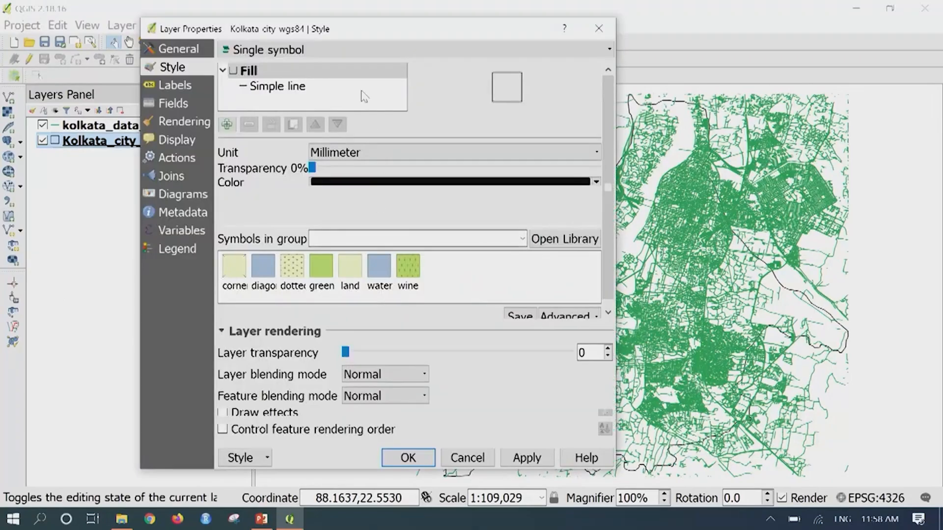
pyautogui.click(358, 93)
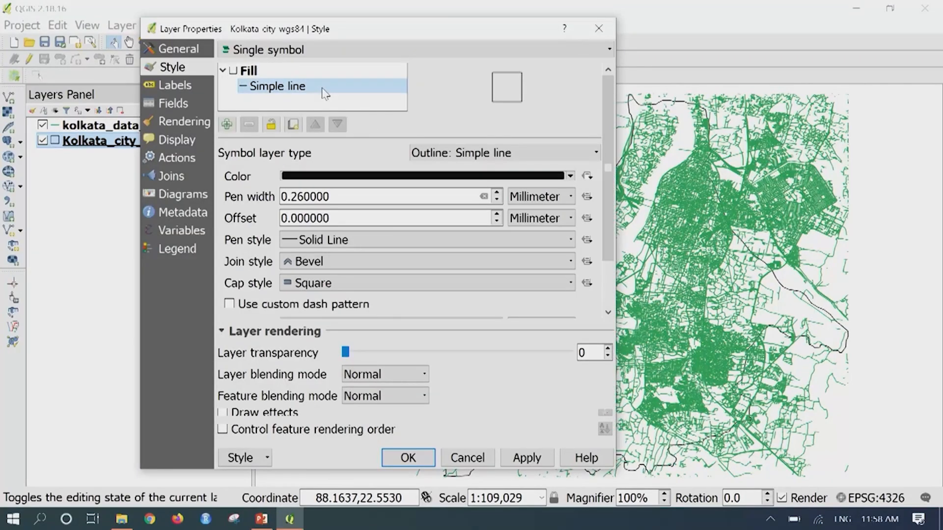
pyautogui.click(570, 176)
pyautogui.click(371, 232)
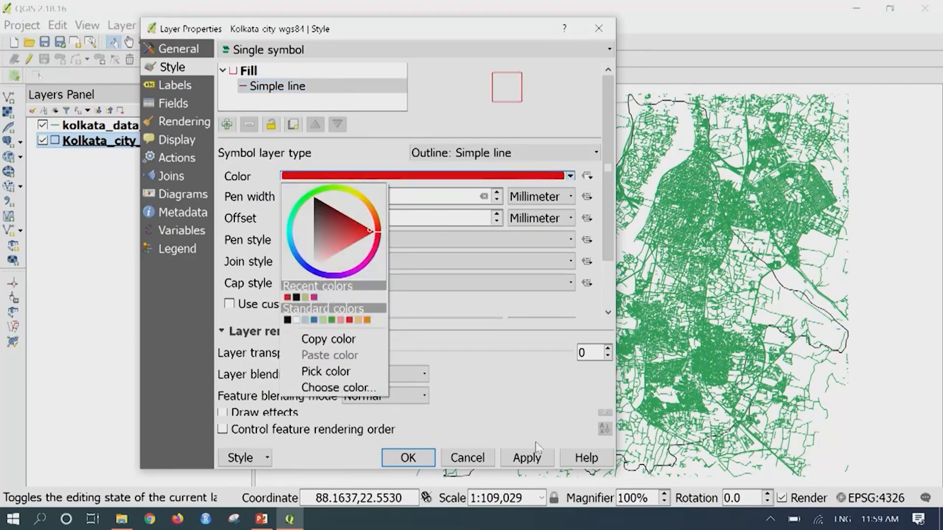
pyautogui.click(453, 172)
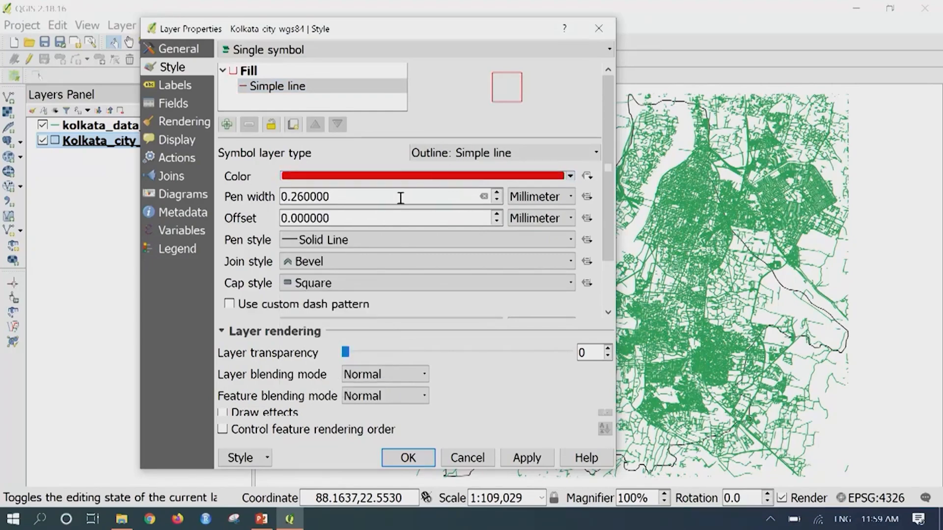
# Set the boundary outline's pen width to 0.5 mm and apply the style to the city layer.
pyautogui.moveTo(305, 198); pyautogui.dragTo(294, 198)
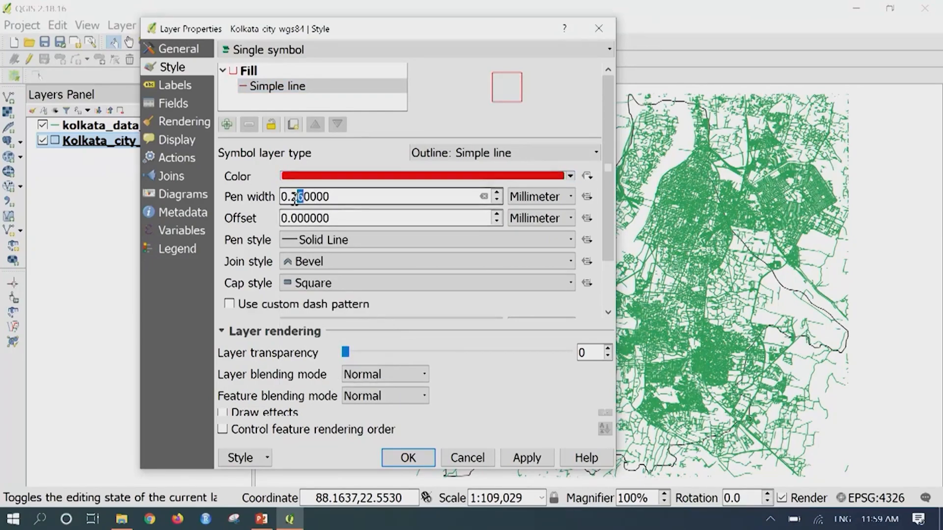
pyautogui.write('5')
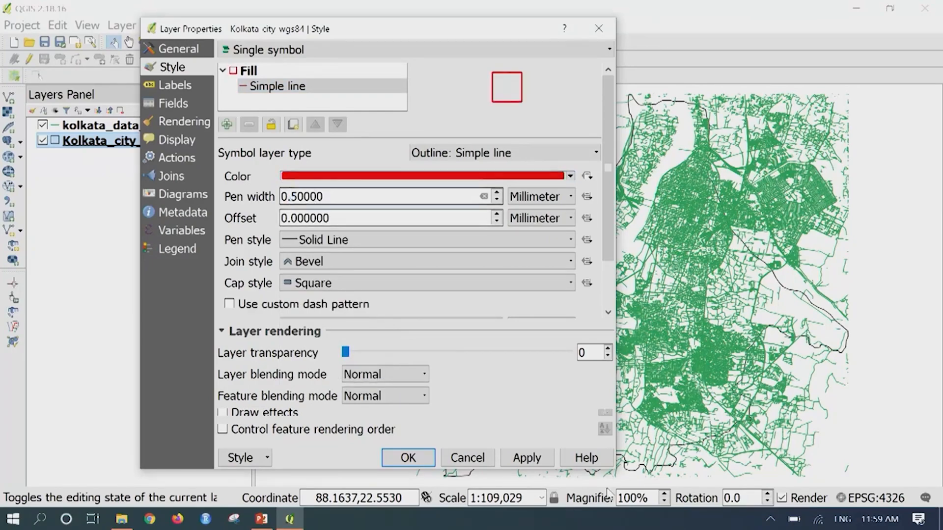
pyautogui.click(543, 461)
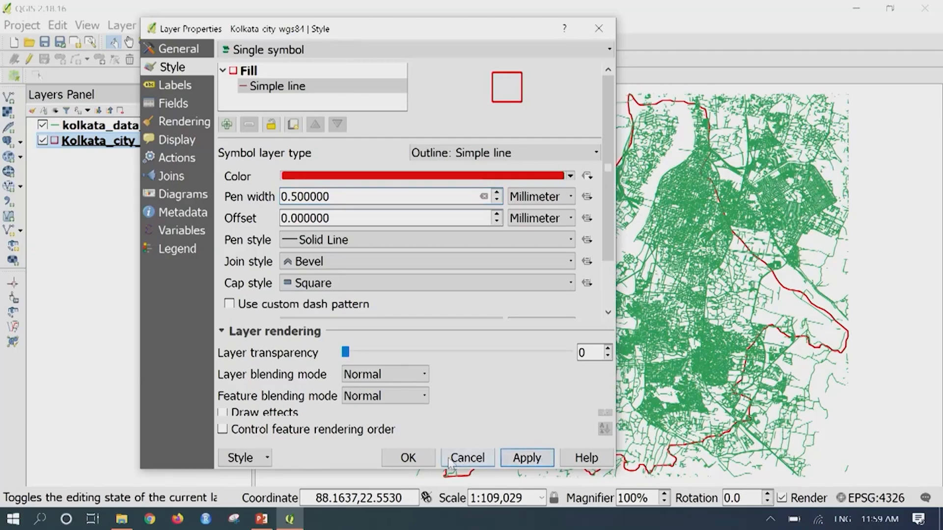
pyautogui.click(419, 459)
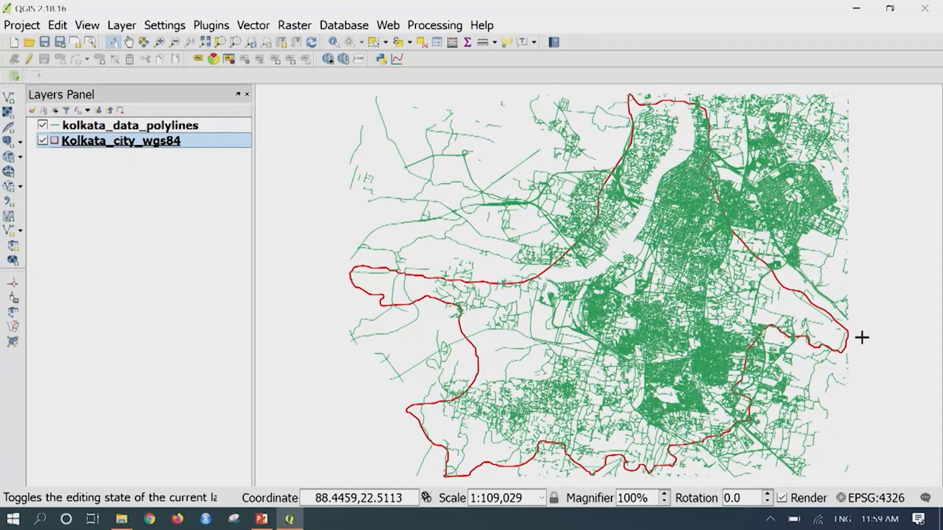
# Open the attribute table of kolkata_data_polylines in a smaller window beside the roads and widen its highway column.
pyautogui.click(149, 132)
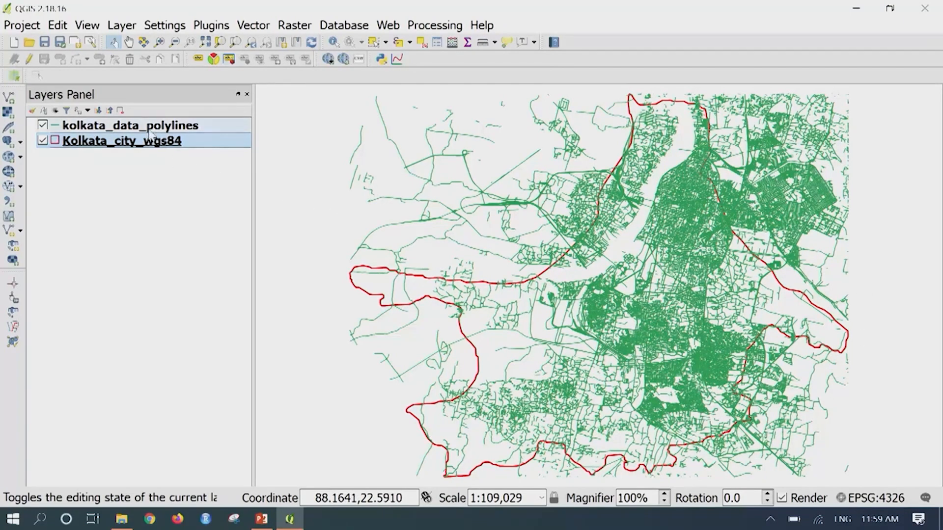
pyautogui.rightClick(150, 131)
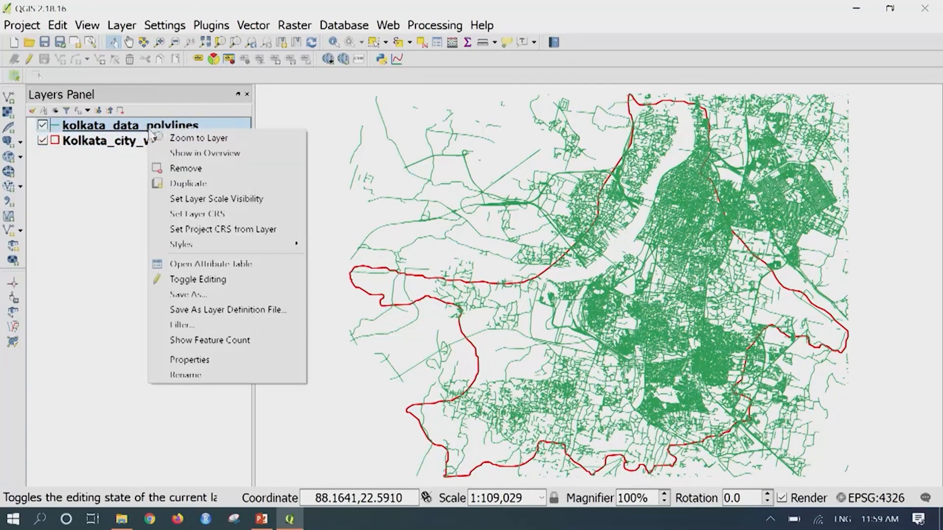
pyautogui.click(228, 263)
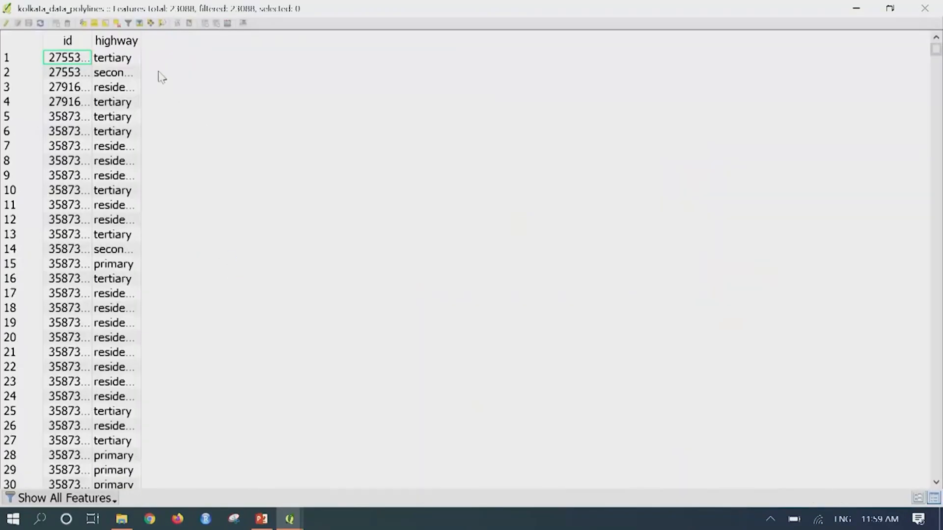
pyautogui.doubleClick(372, 6)
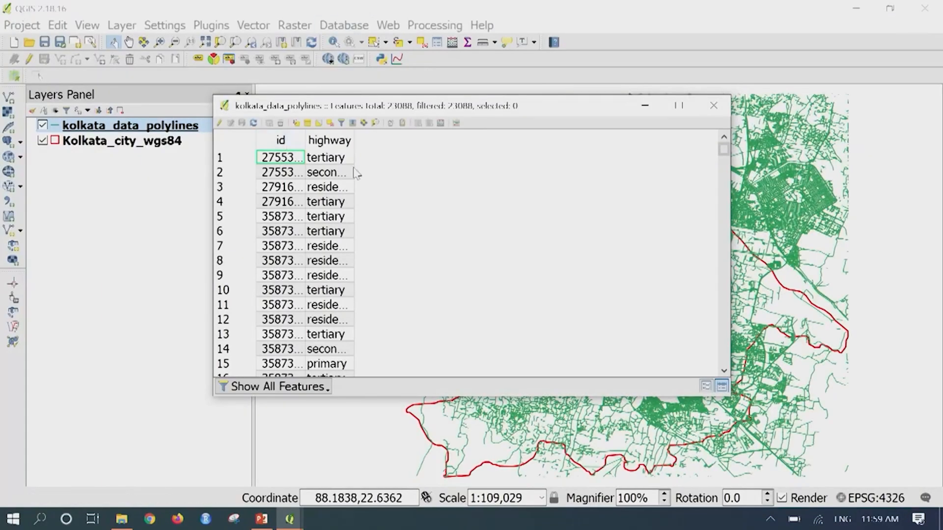
pyautogui.moveTo(354, 141); pyautogui.dragTo(422, 141)
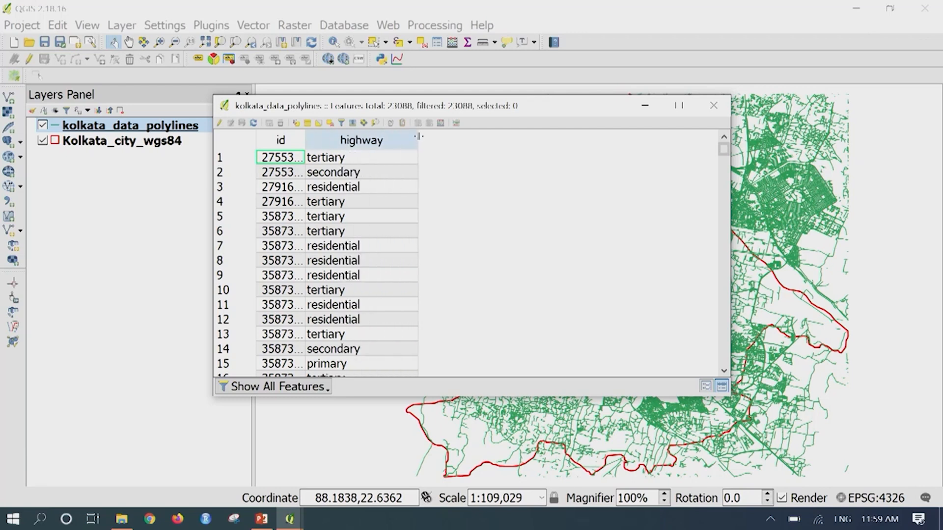
pyautogui.moveTo(465, 112); pyautogui.dragTo(297, 89)
pyautogui.scroll(5, 731, 246)
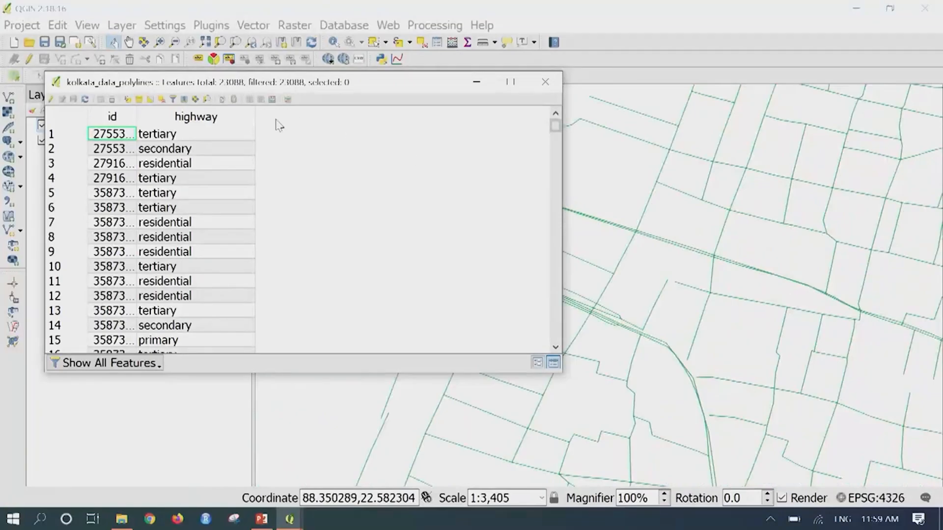
# Look through the road classes in the highway column of the attribute table, and close the table.
pyautogui.click(161, 138)
pyautogui.click(179, 151)
pyautogui.click(189, 167)
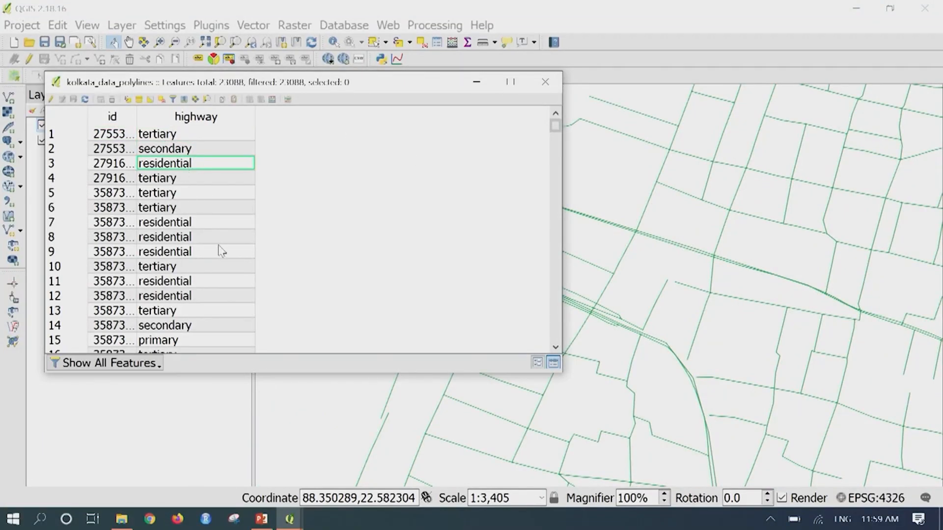
pyautogui.scroll(-17, 220, 251)
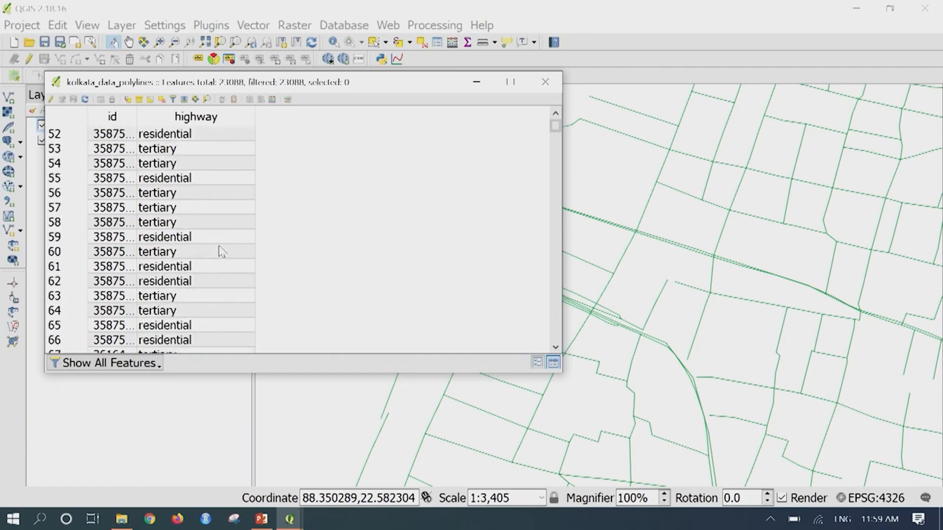
pyautogui.scroll(-12, 221, 251)
pyautogui.scroll(-6, 221, 251)
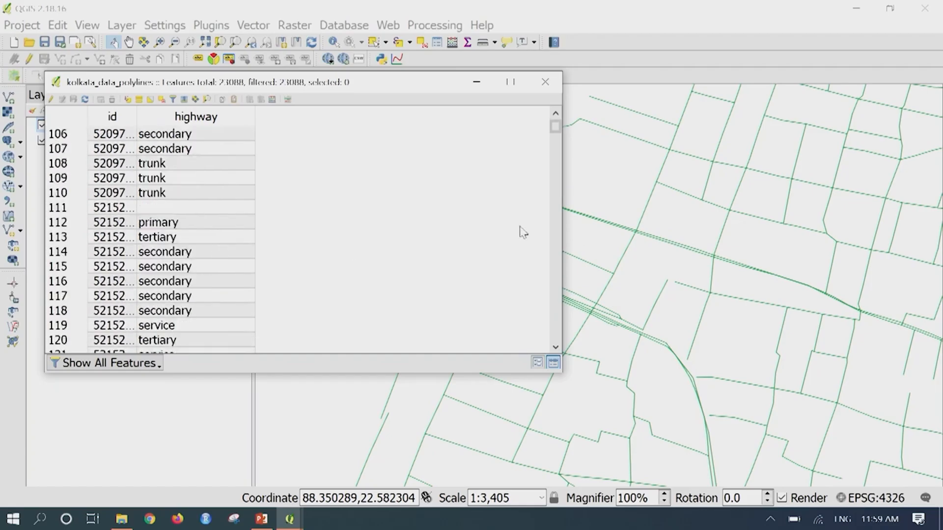
pyautogui.click(546, 91)
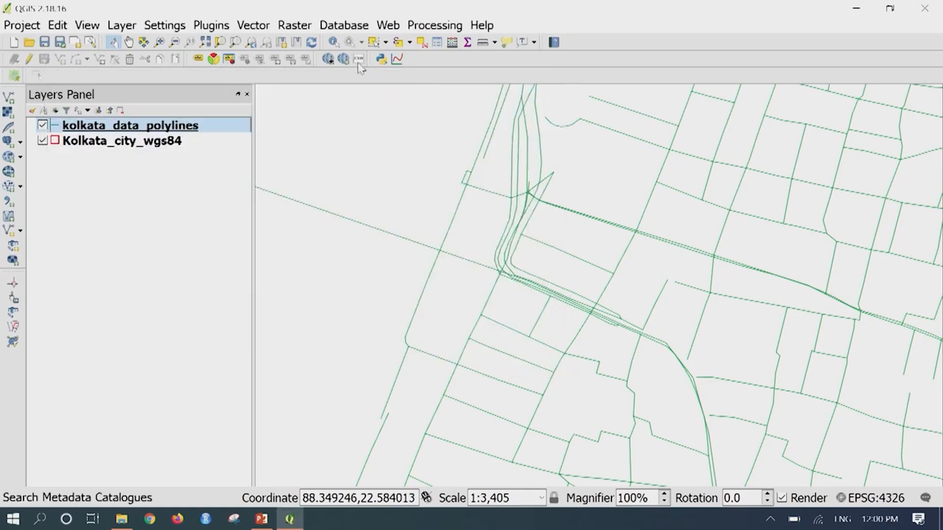
# Identify three different road lines on the map to read their highway attribute, and close the results.
pyautogui.click(337, 44)
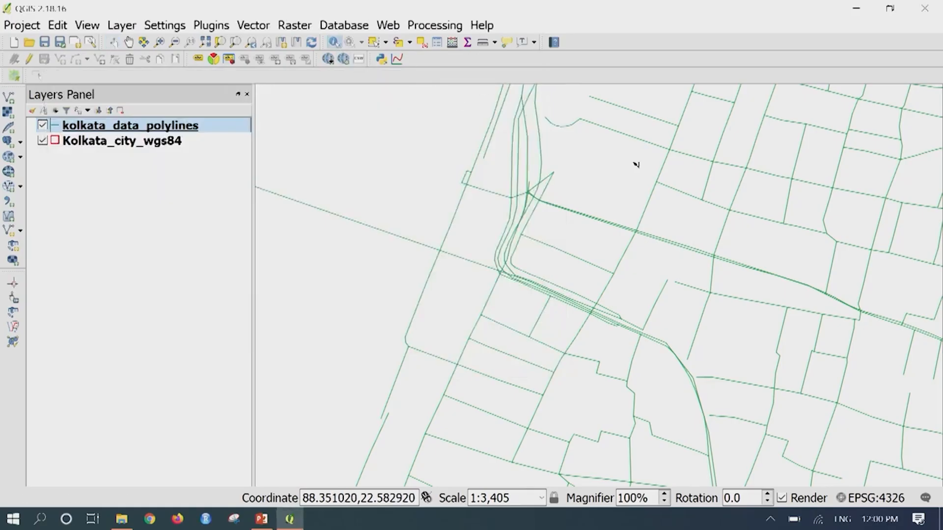
pyautogui.click(650, 207)
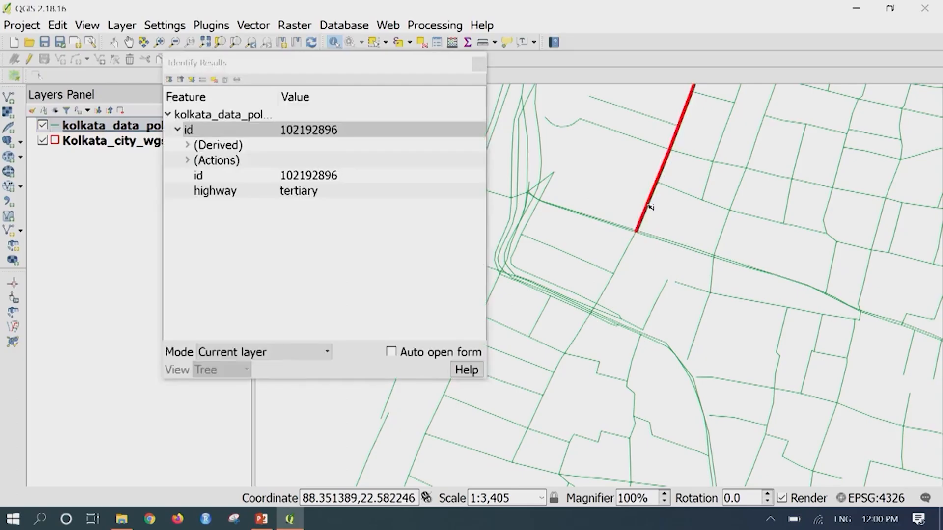
pyautogui.click(623, 227)
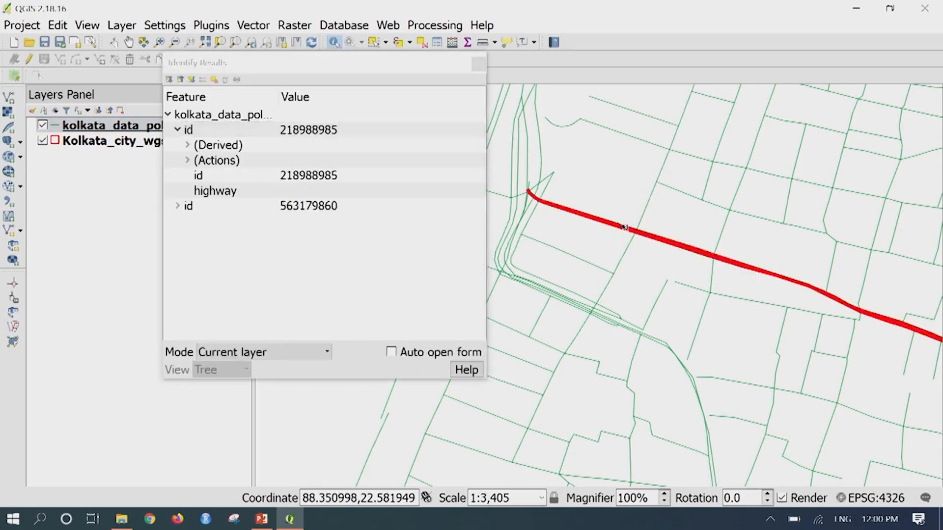
pyautogui.click(680, 191)
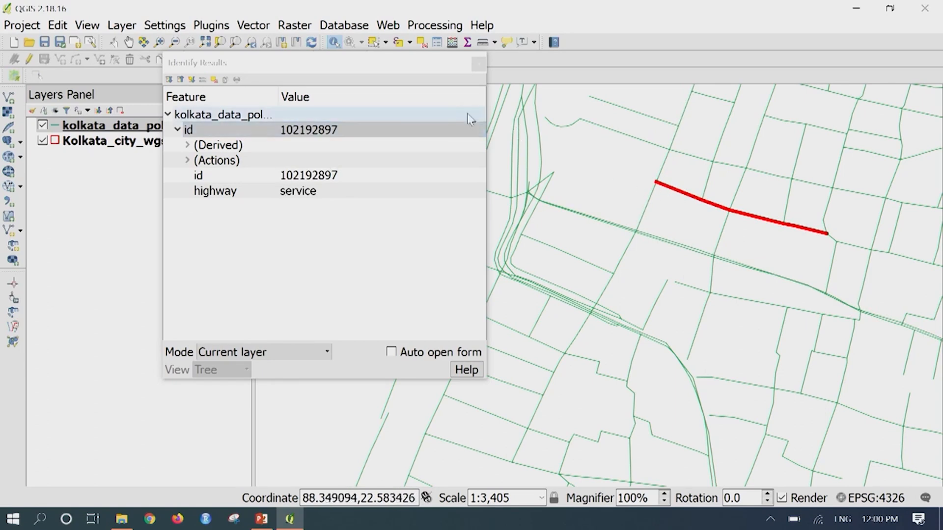
pyautogui.click(478, 66)
pyautogui.scroll(-2, 579, 213)
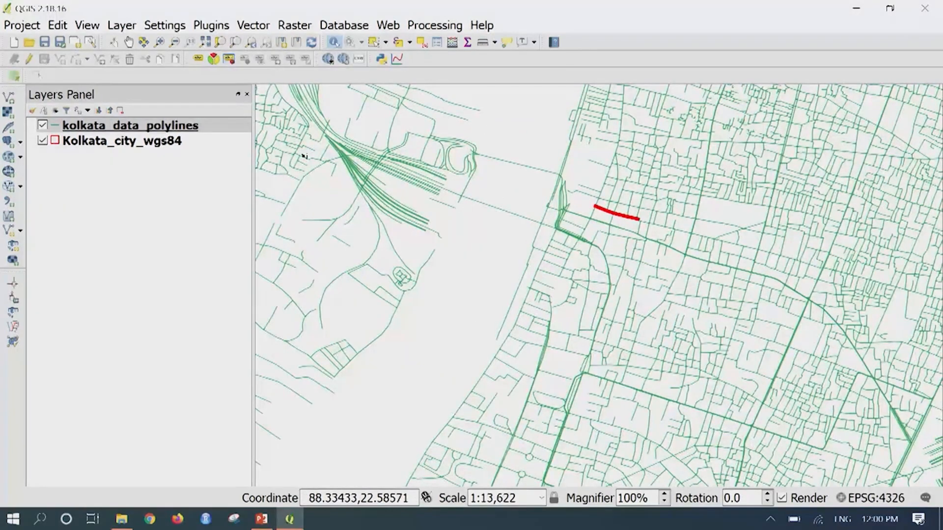
# Start saving the kolkata_data_polylines layer as an ESRI Shapefile with WGS 84 (EPSG:4326) as its coordinate reference system.
pyautogui.click(189, 129)
pyautogui.moveTo(253, 142); pyautogui.dragTo(232, 143)
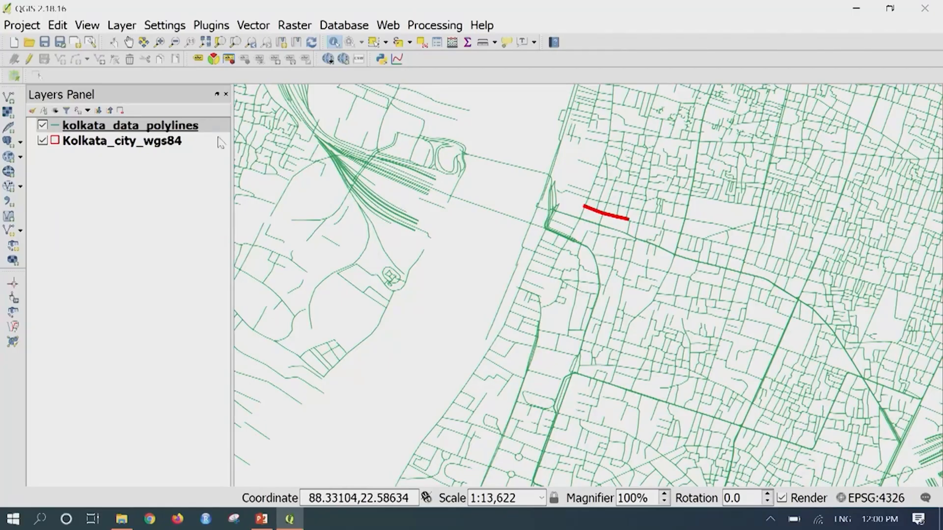
pyautogui.rightClick(167, 132)
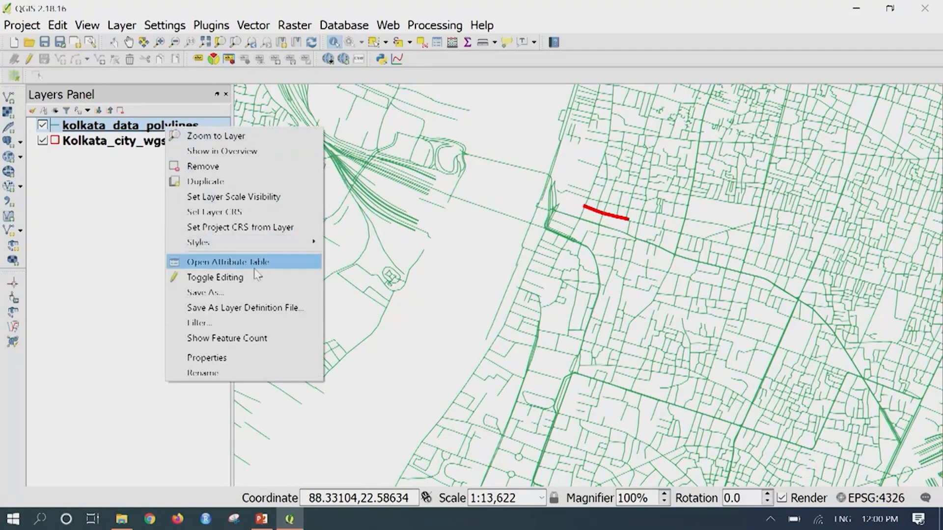
pyautogui.click(255, 295)
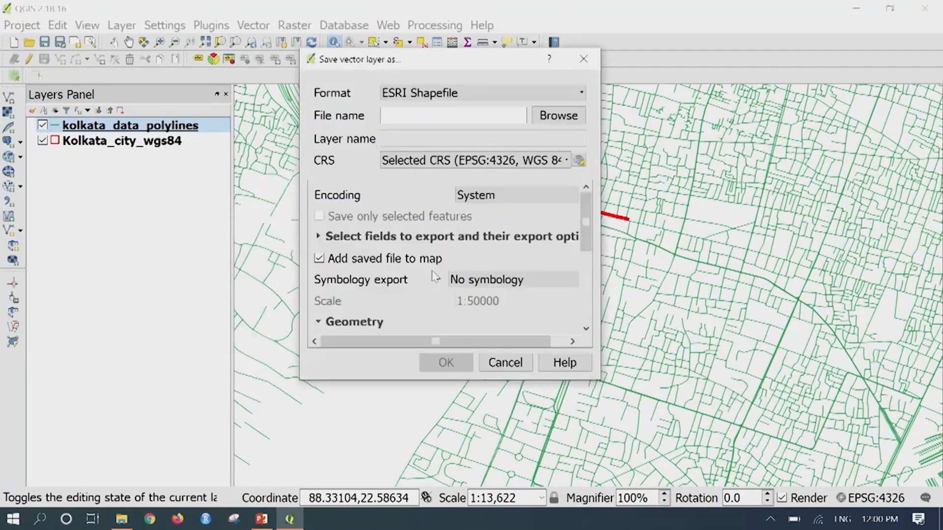
pyautogui.click(486, 103)
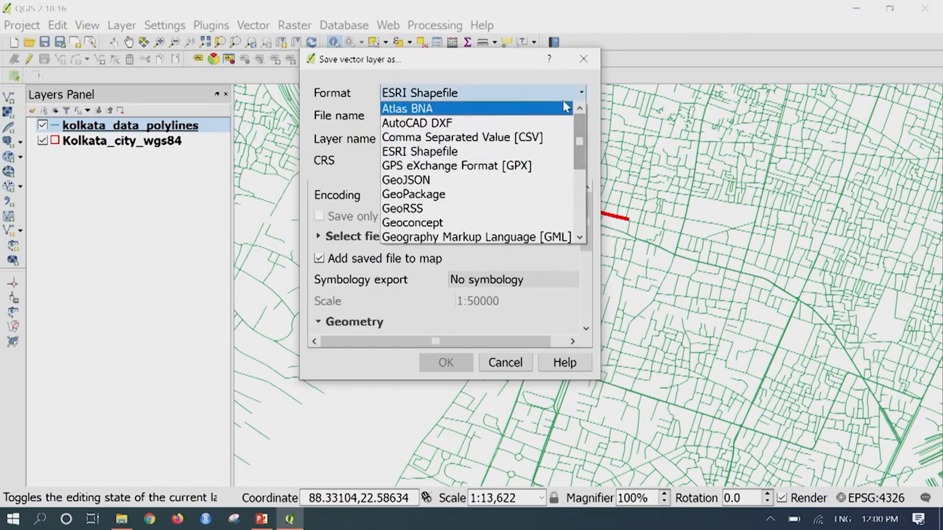
pyautogui.moveTo(581, 171); pyautogui.dragTo(559, 155)
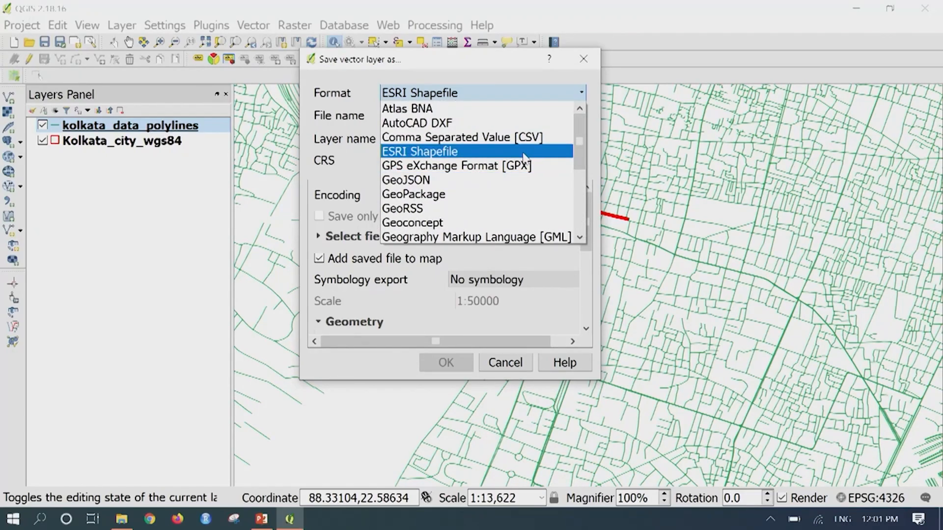
pyautogui.click(523, 152)
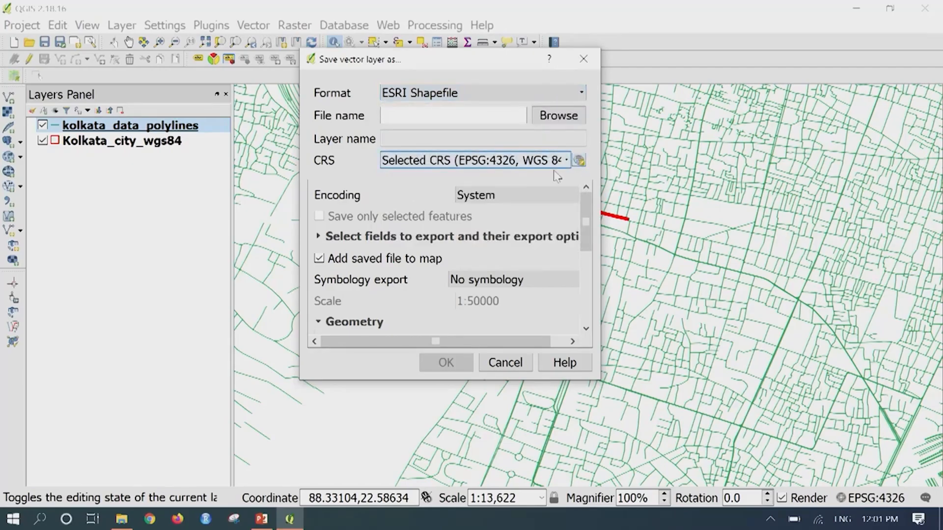
pyautogui.click(580, 162)
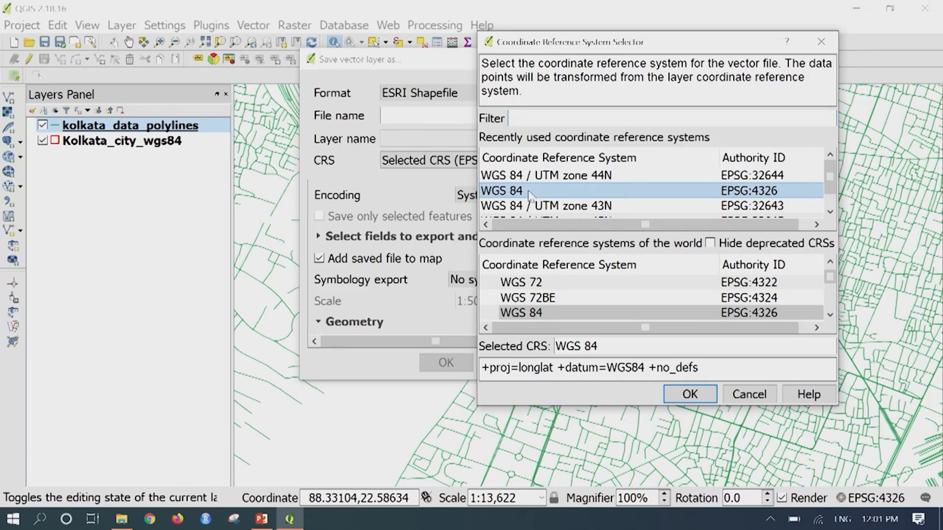
pyautogui.click(690, 393)
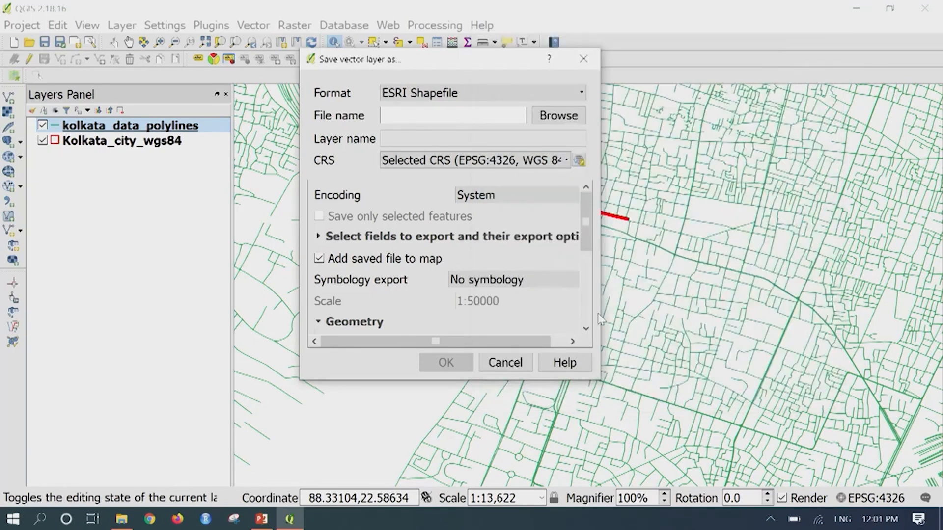
# Create a folder named Output inside Datasets_for_NPTEL while choosing where to save the layer.
pyautogui.click(547, 121)
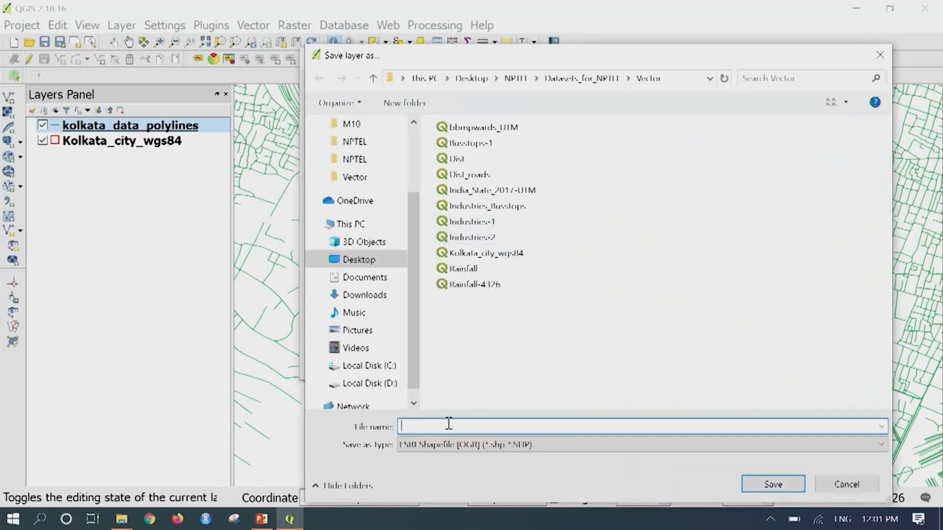
pyautogui.click(582, 77)
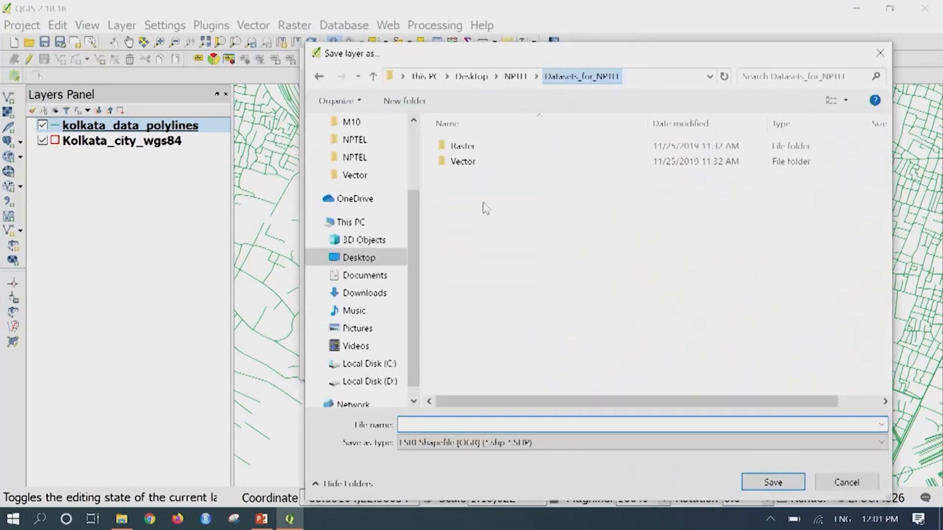
pyautogui.rightClick(509, 182)
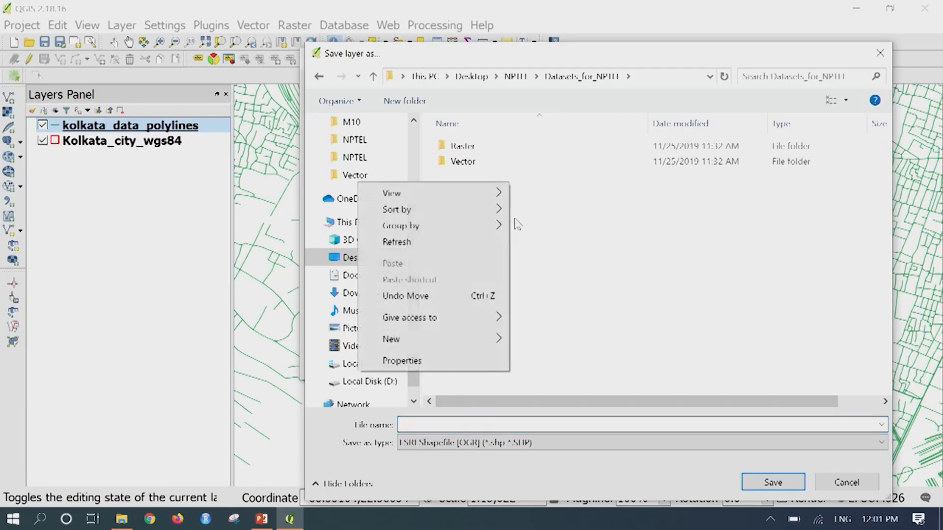
pyautogui.moveTo(432, 339)
pyautogui.click(540, 337)
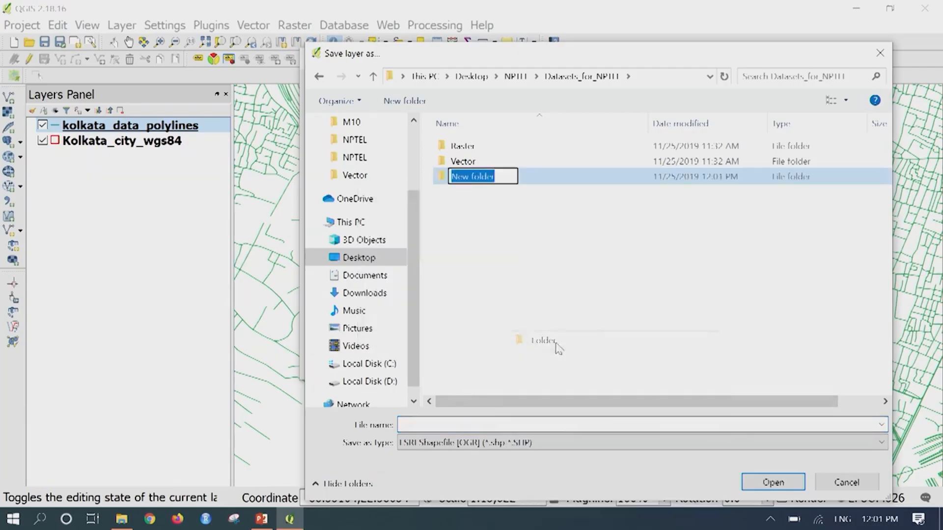
pyautogui.write('Output')
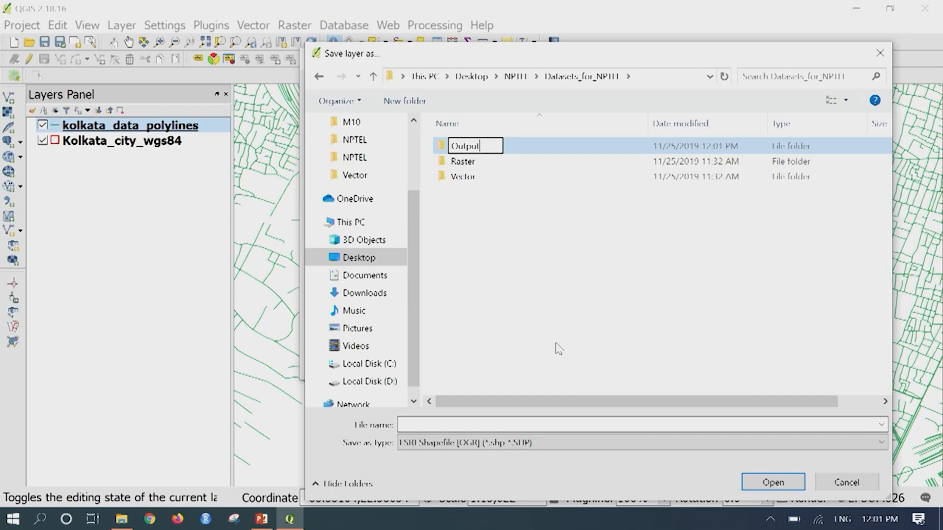
pyautogui.press('Return')
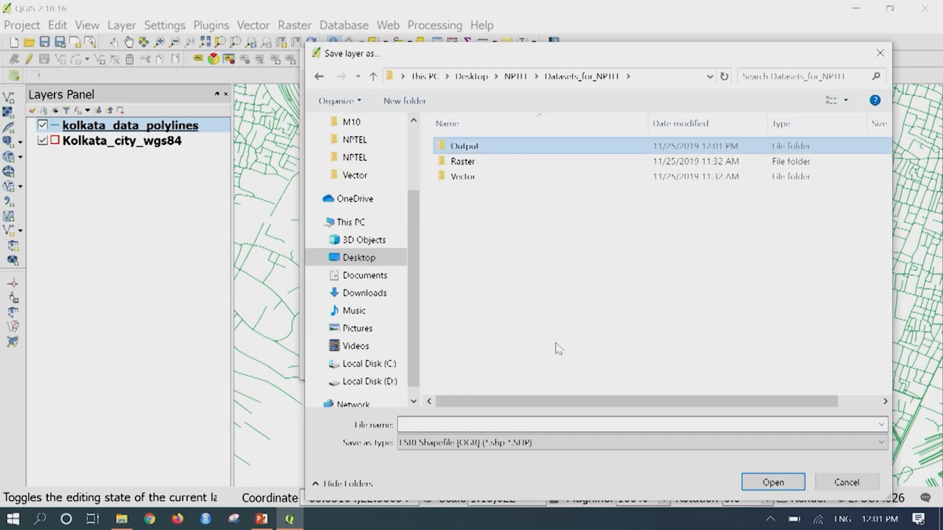
# Save the layer in the Output folder as Kolkata_roads and add the saved shapefile to the map.
pyautogui.doubleClick(487, 147)
pyautogui.click(443, 426)
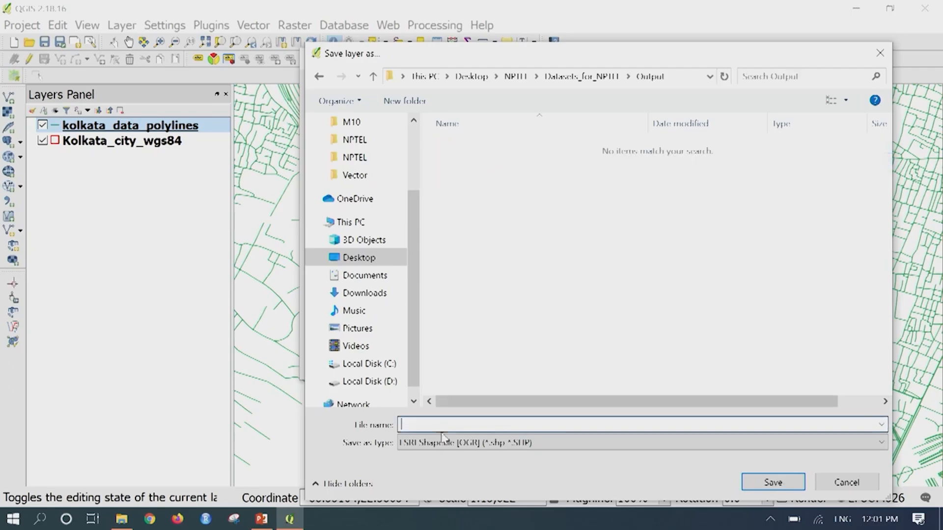
pyautogui.write('Kolk')
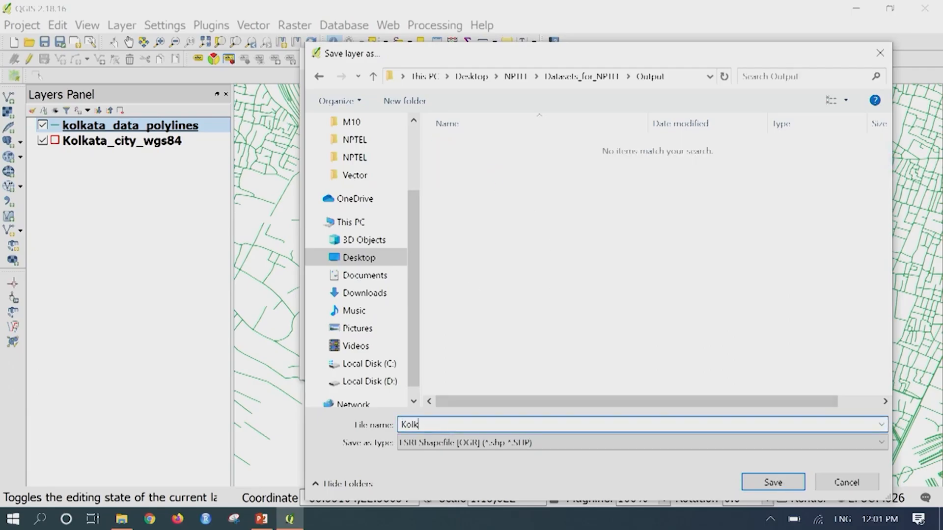
pyautogui.write('ata roads')
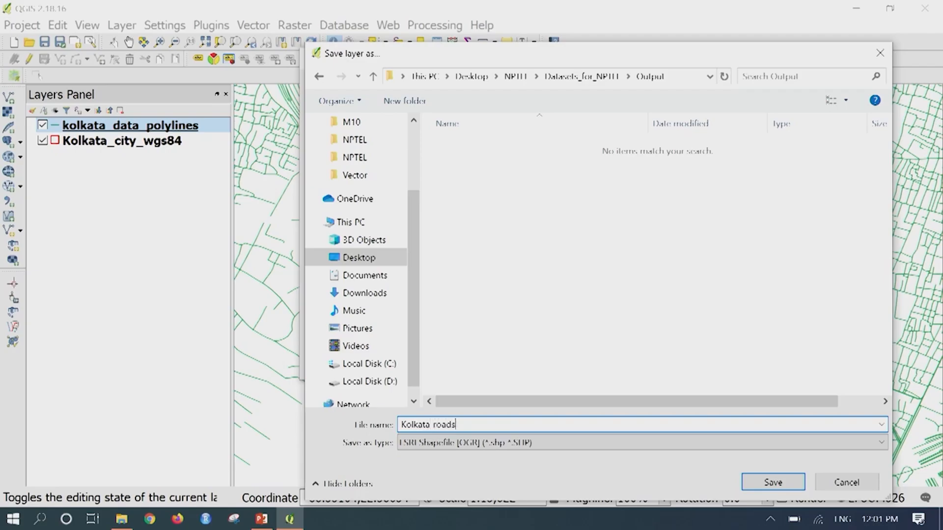
pyautogui.click(773, 483)
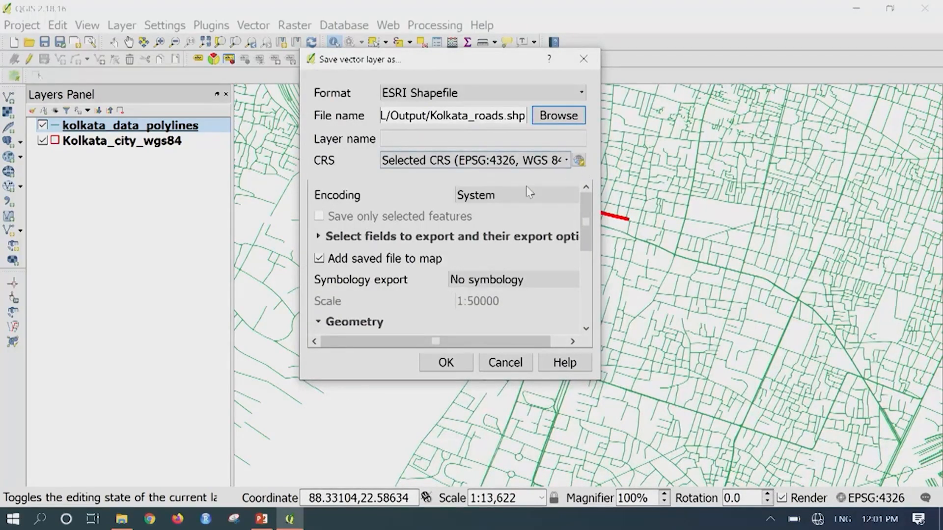
pyautogui.click(459, 364)
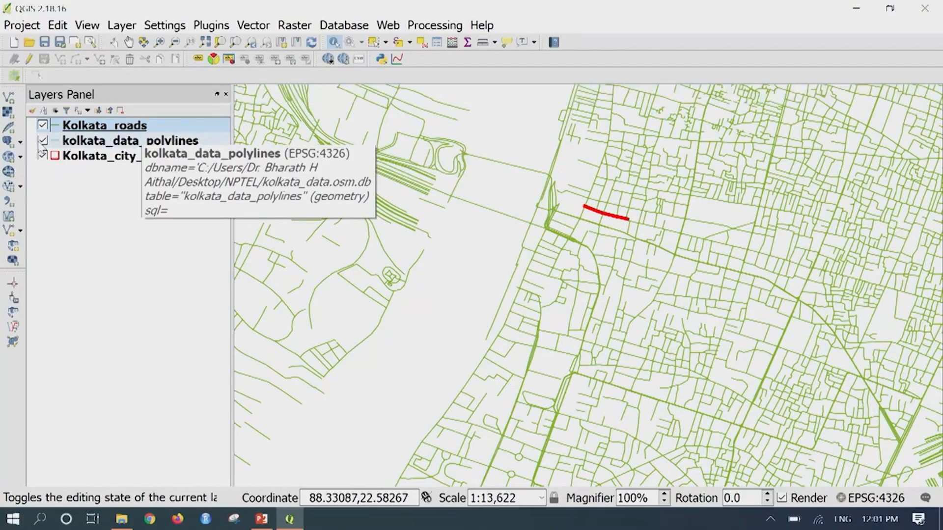
# Switch to File Explorer to examine the Kolkata_roads files in the Output folder, and return to QGIS to view the full road network.
pyautogui.click(121, 519)
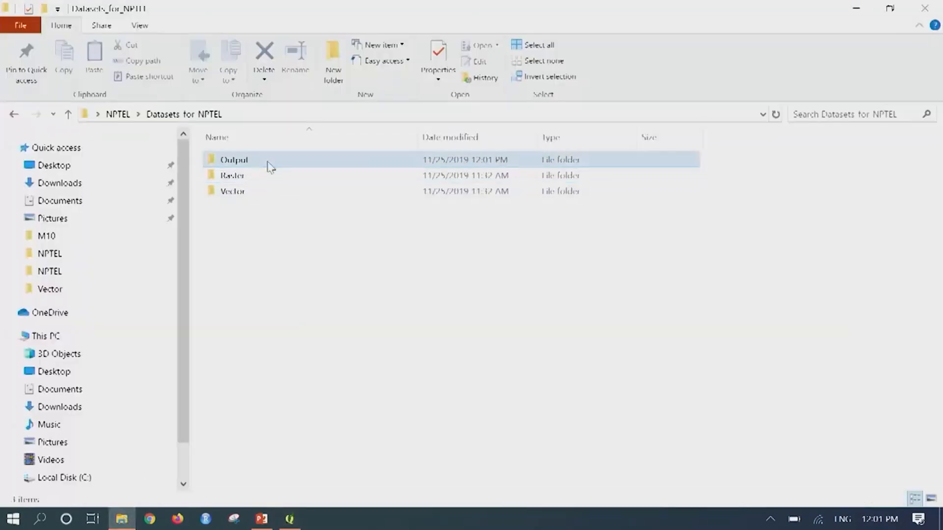
pyautogui.doubleClick(270, 162)
pyautogui.moveTo(280, 268); pyautogui.dragTo(269, 158)
pyautogui.click(322, 299)
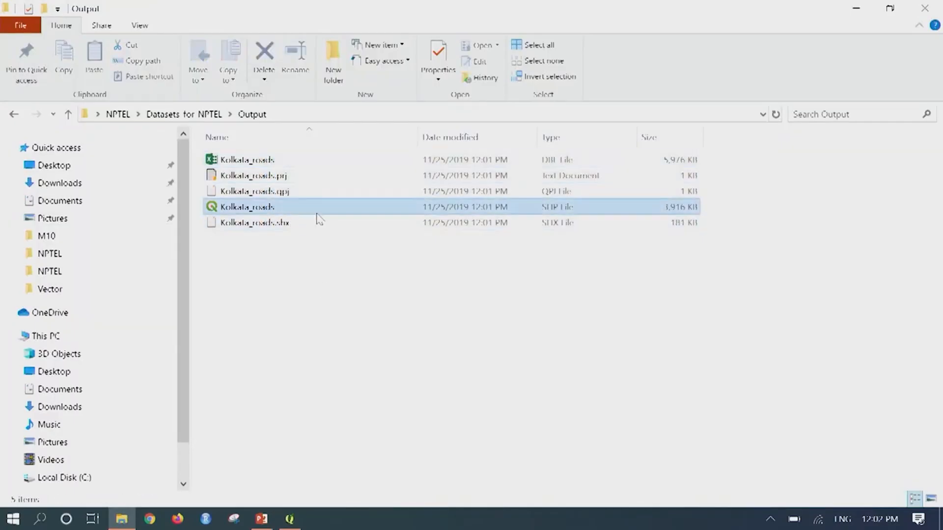
pyautogui.click(374, 208)
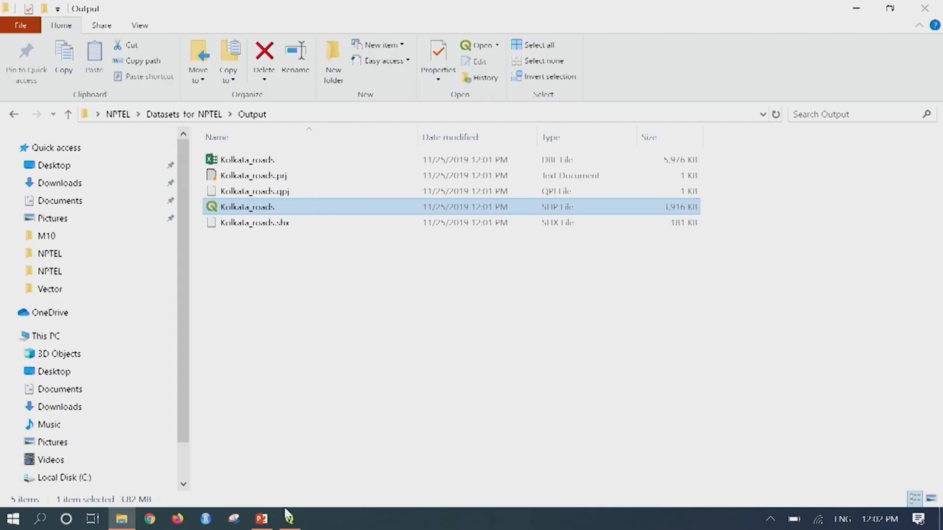
pyautogui.click(301, 515)
pyautogui.scroll(-3, 505, 326)
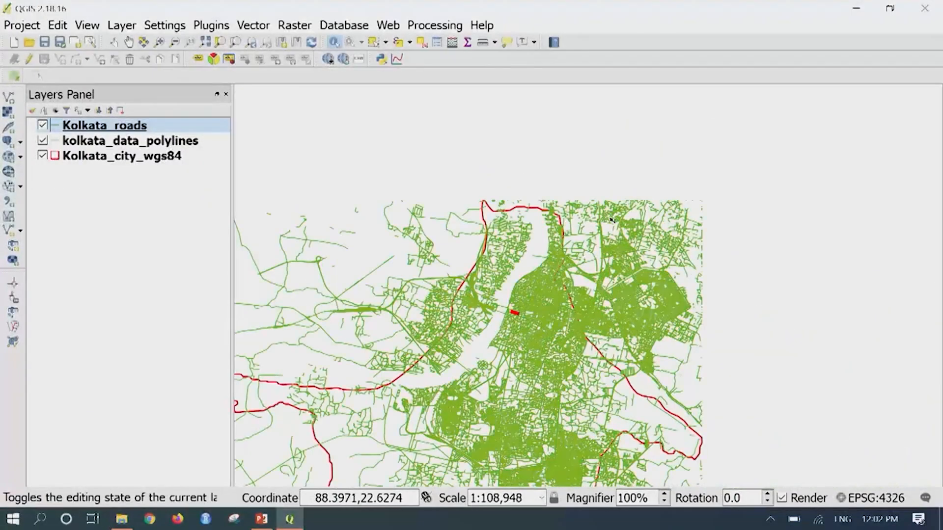
pyautogui.scroll(-1, 598, 314)
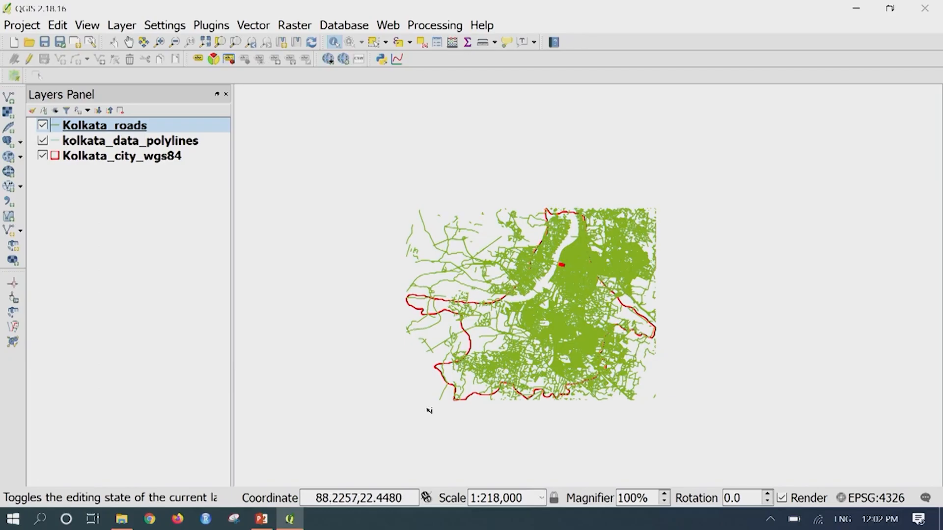
# Search all plugins for Terrain, view the Raster Terrain Analysis plugin's details, and close the plugin manager.
pyautogui.click(217, 27)
pyautogui.click(232, 43)
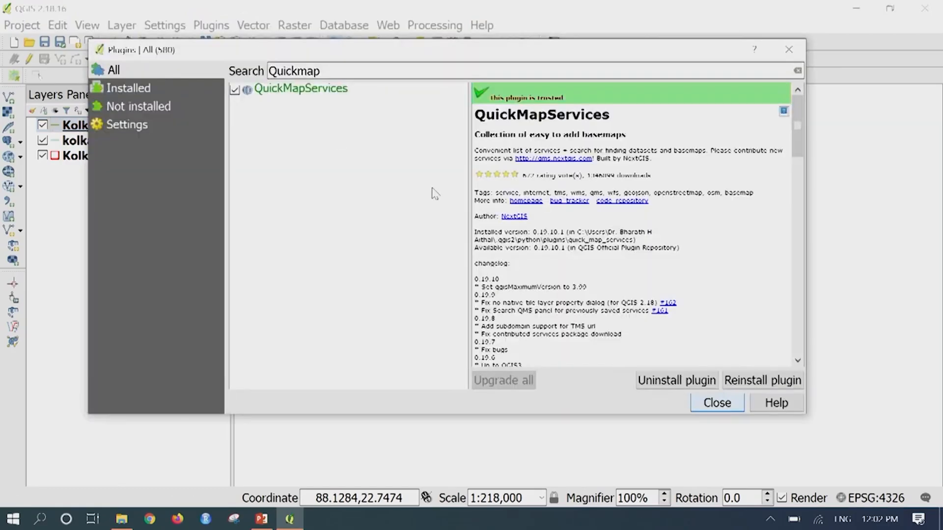
pyautogui.moveTo(362, 74); pyautogui.dragTo(155, 70)
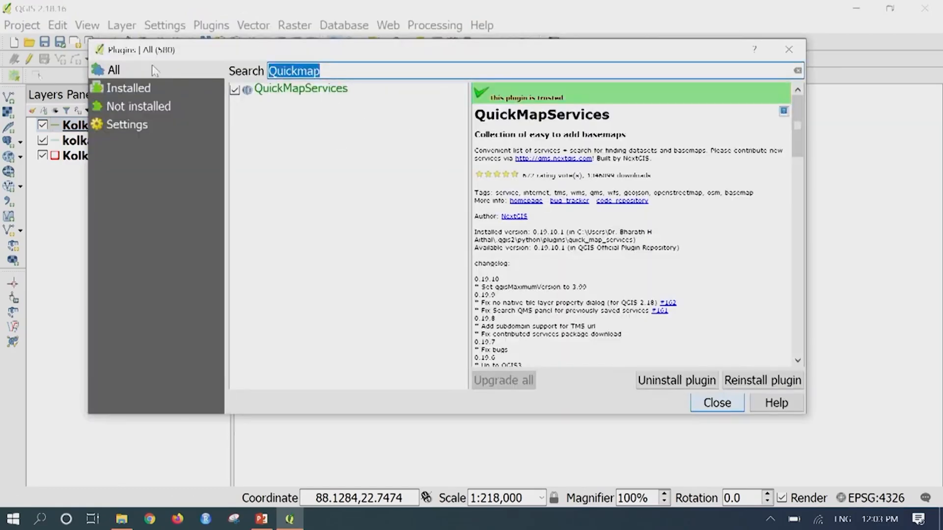
pyautogui.write('Terrain')
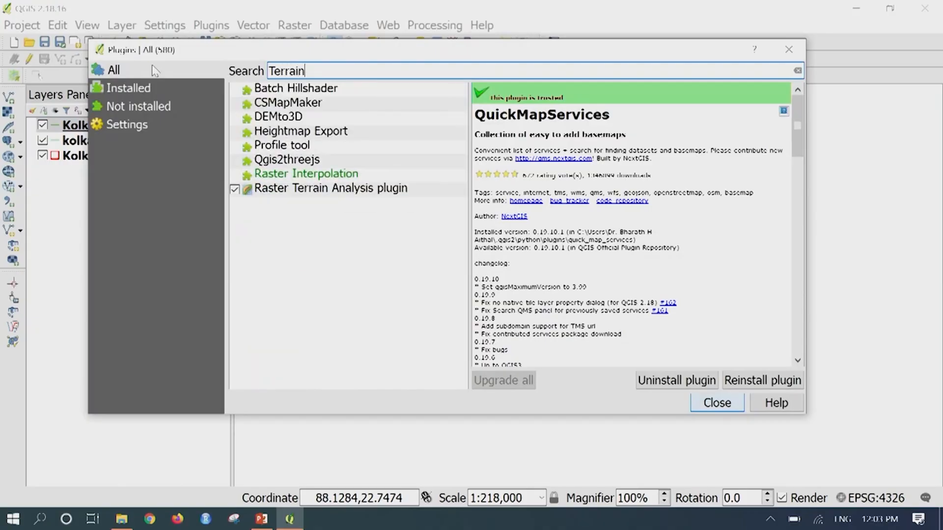
pyautogui.click(360, 196)
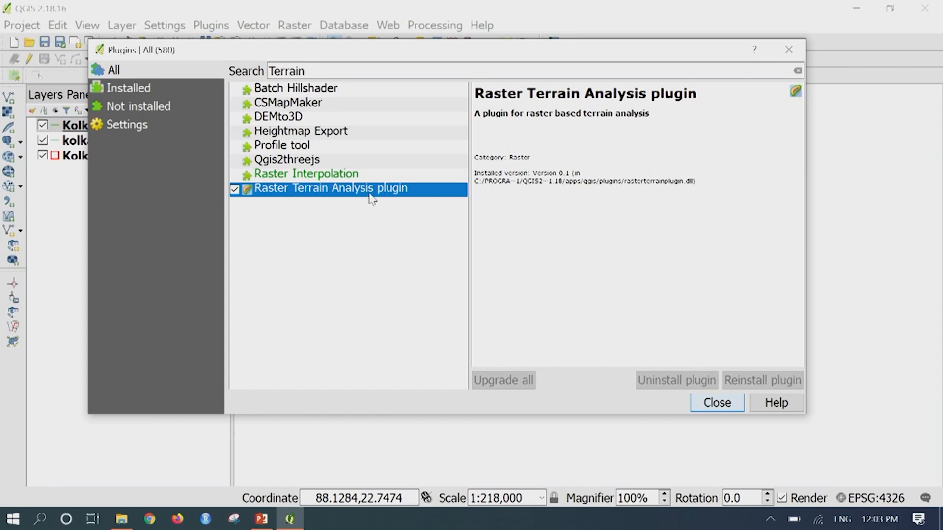
pyautogui.click(727, 414)
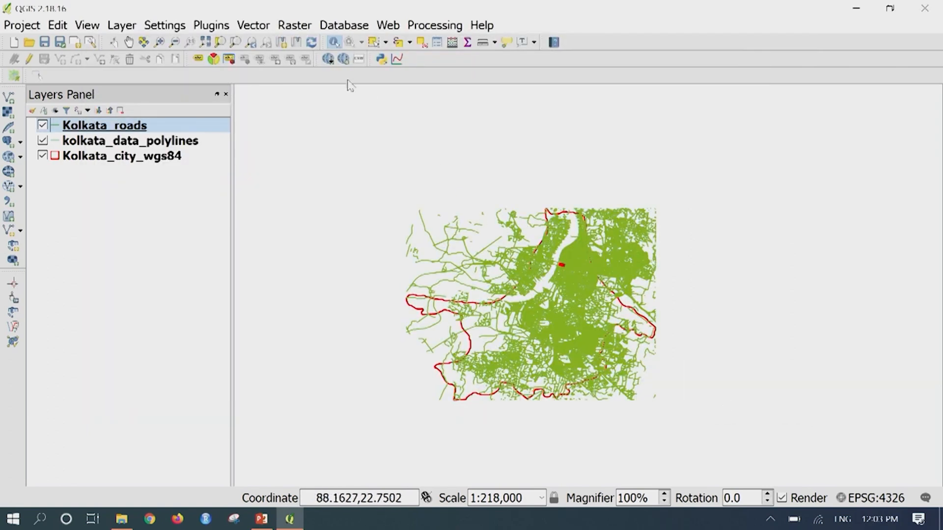
# Look through the available raster Terrain Analysis tools.
pyautogui.click(300, 28)
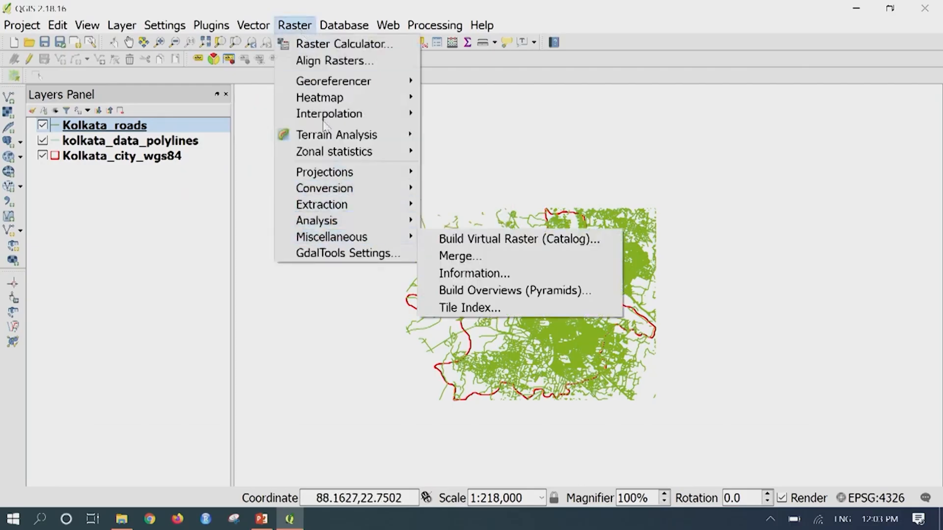
pyautogui.moveTo(343, 142)
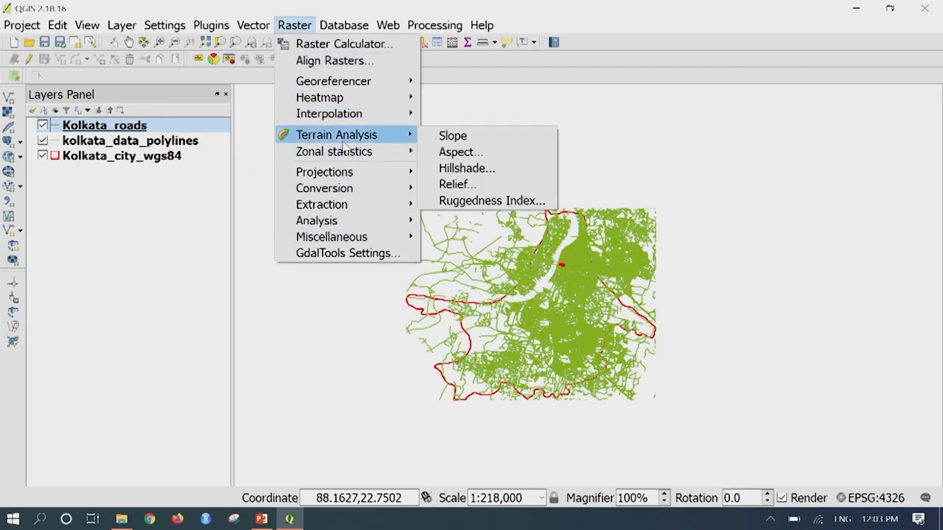